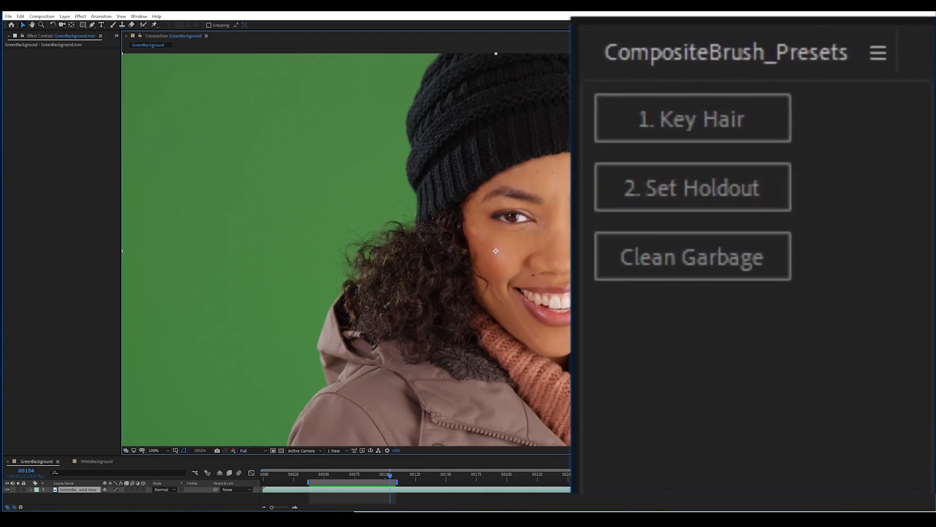
- Apply the Key Hair preset to the GreenBackground clip, keeping the matte type at Hair (v1.3)
left_click(890, 48)
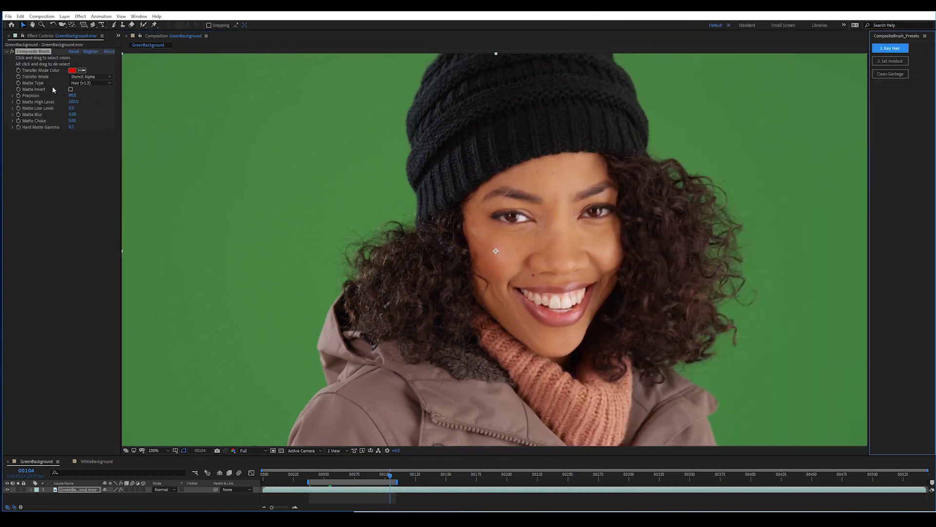
left_click(108, 82)
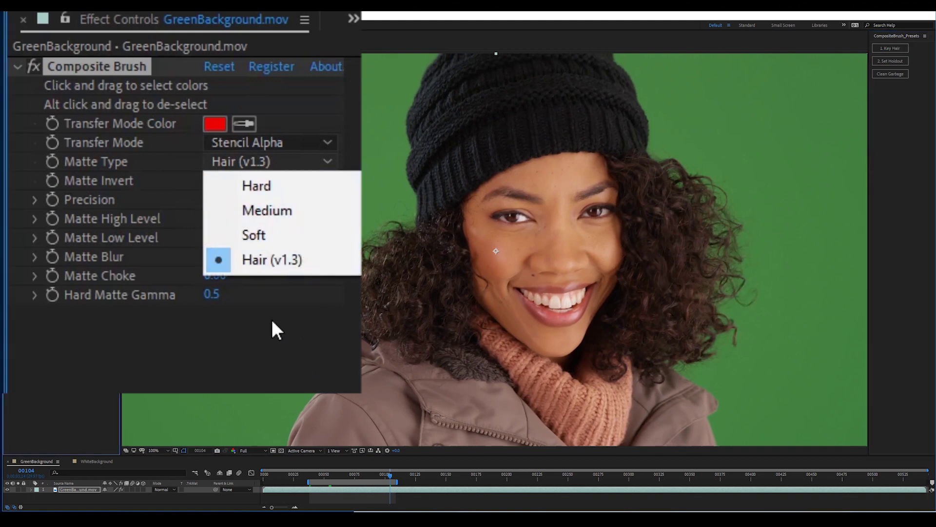
left_click(98, 86)
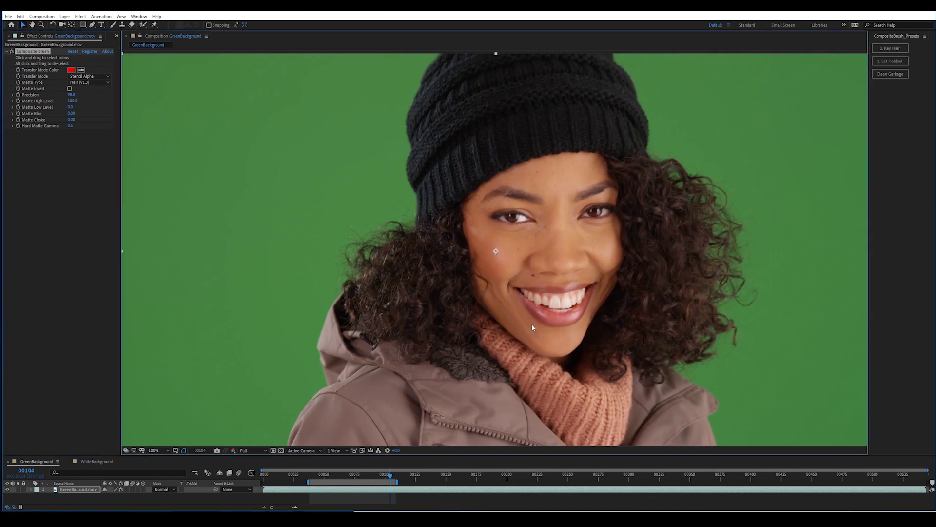
- Brush over the woman's face and hair to select the foreground colors, and lower the Matte High Level
mouse_move(607, 301)
left_mouse_down()
mouse_move(574, 247)
mouse_move(611, 198)
left_mouse_up()
left_click(613, 199)
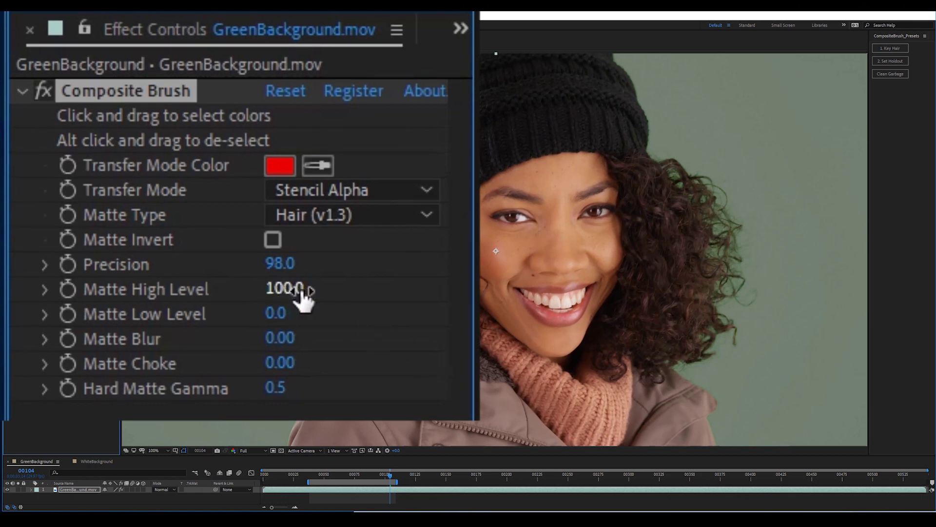
left_click_drag(303, 296, 25, 306)
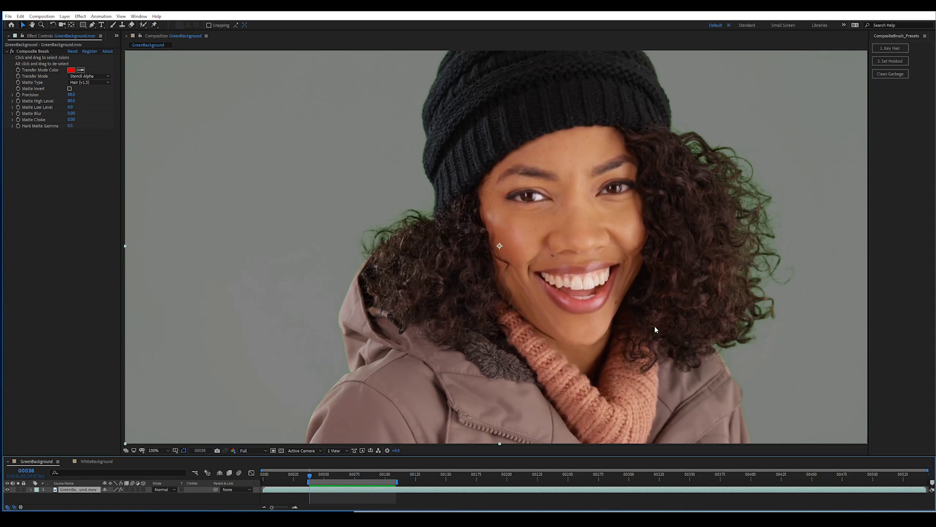
- Examine the curly hair and jacket edges up close, comparing the image with Composite Brush off and on
scroll(654, 326, "up", 2)
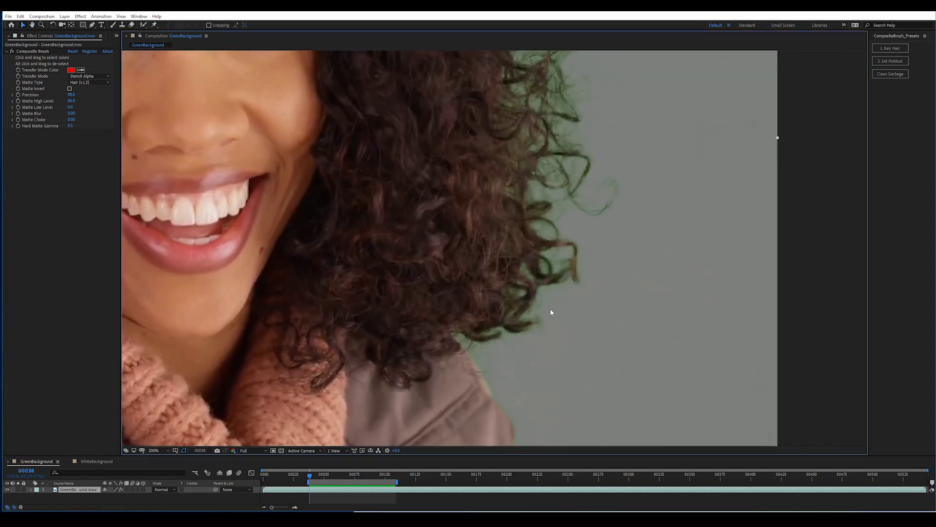
scroll(551, 312, "up", 2)
left_click_drag(550, 309, 588, 136)
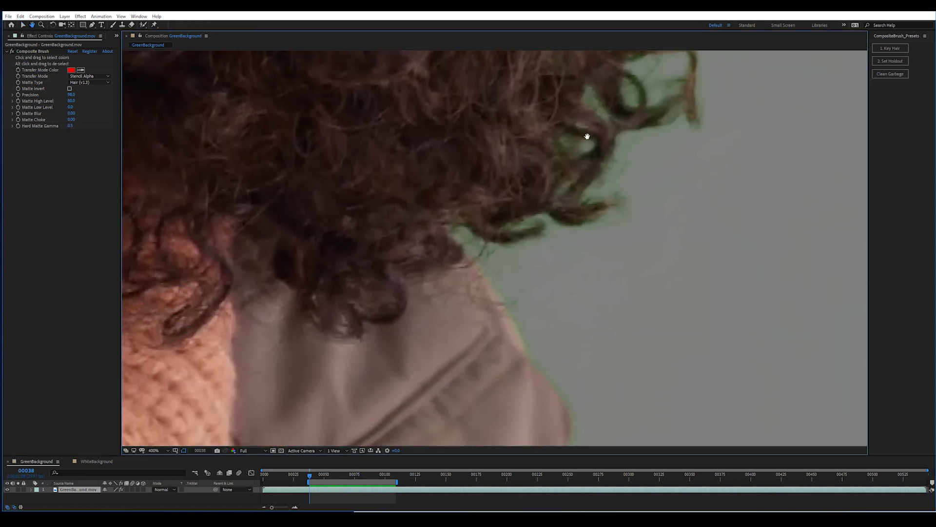
key("v")
left_click(12, 52)
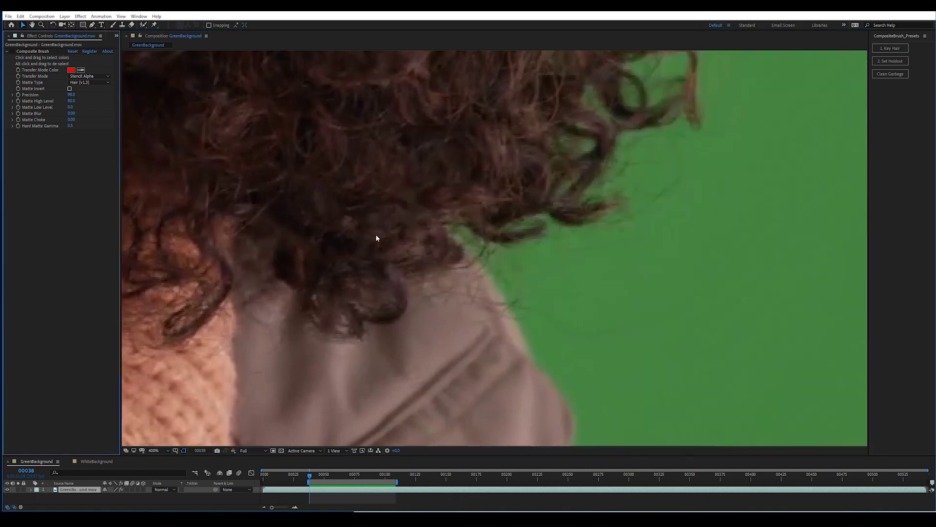
left_click(14, 50)
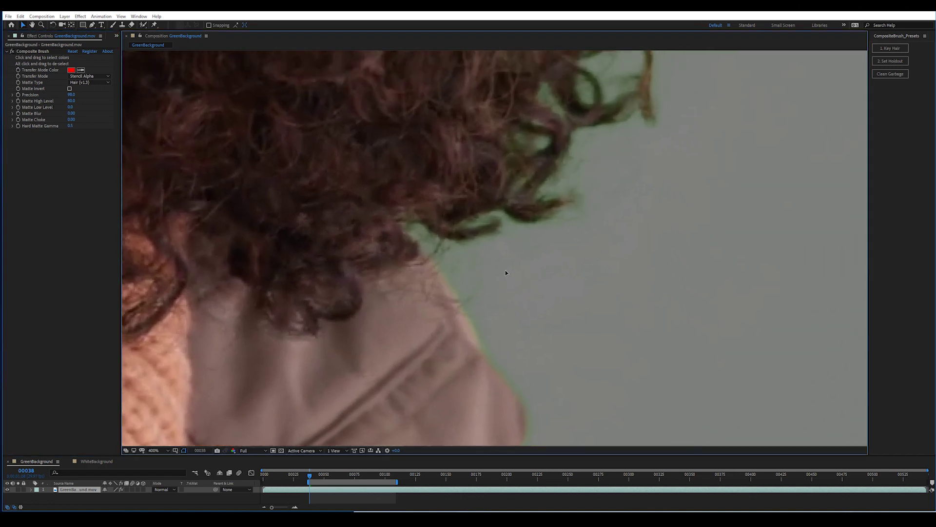
- Try adding a Curves effect after Composite Brush and raising its Alpha channel to bring back fine hair
left_click(35, 51)
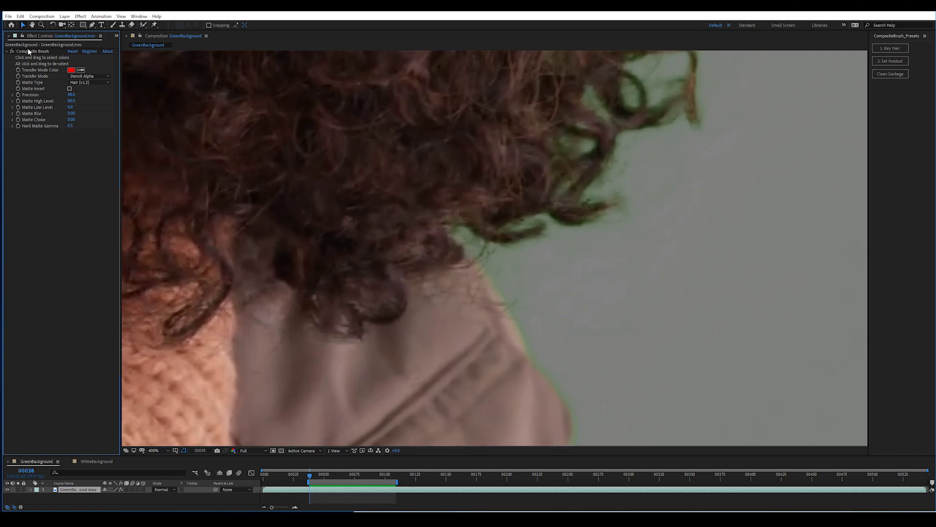
left_click(80, 16)
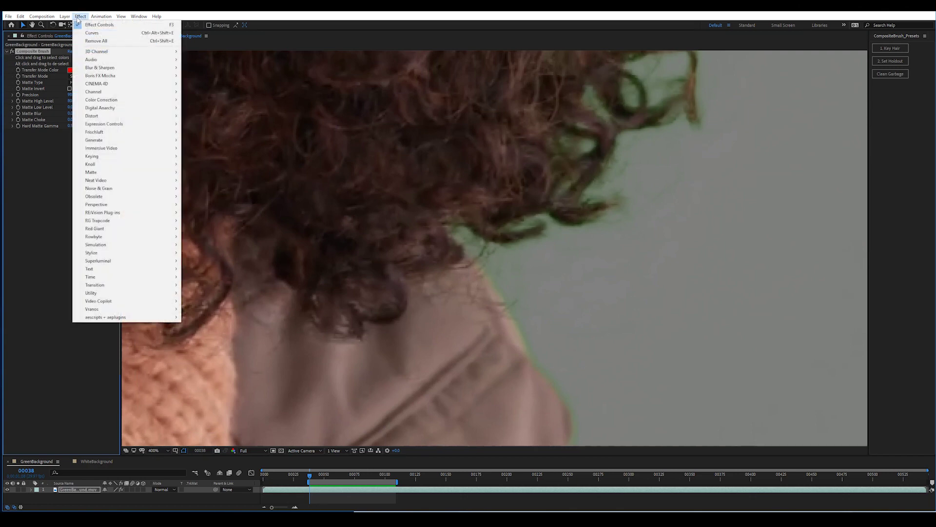
left_click(105, 33)
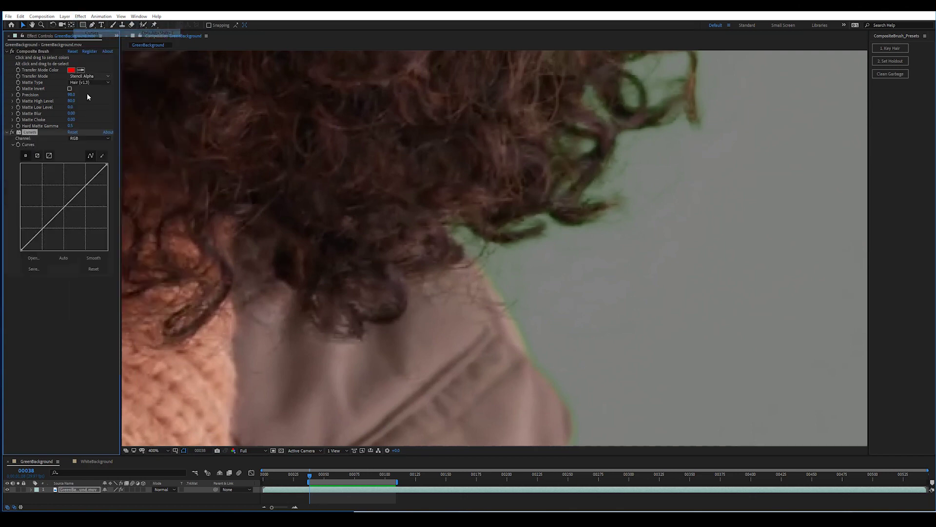
left_click(83, 136)
left_click(78, 180)
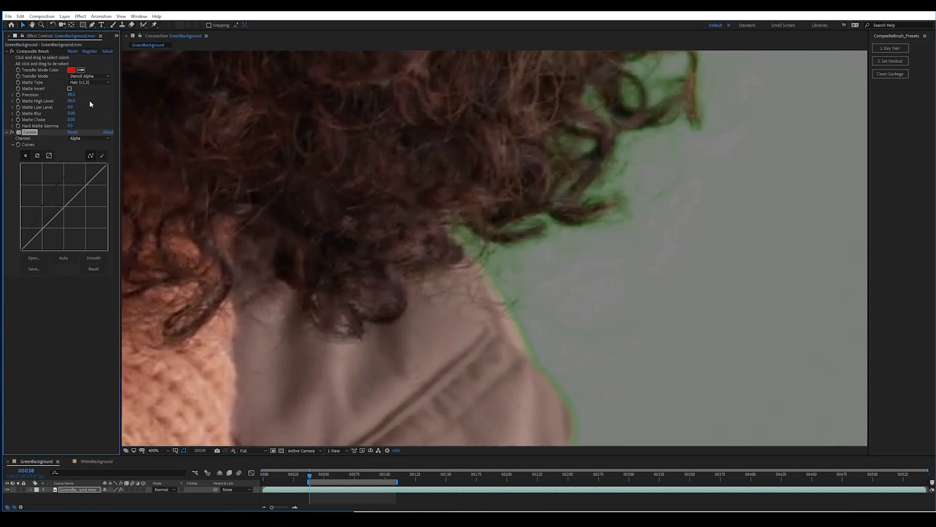
- Compare the hair edges with both Composite Brush and Curves disabled and enabled
key("ctrl+a")
left_click(11, 132)
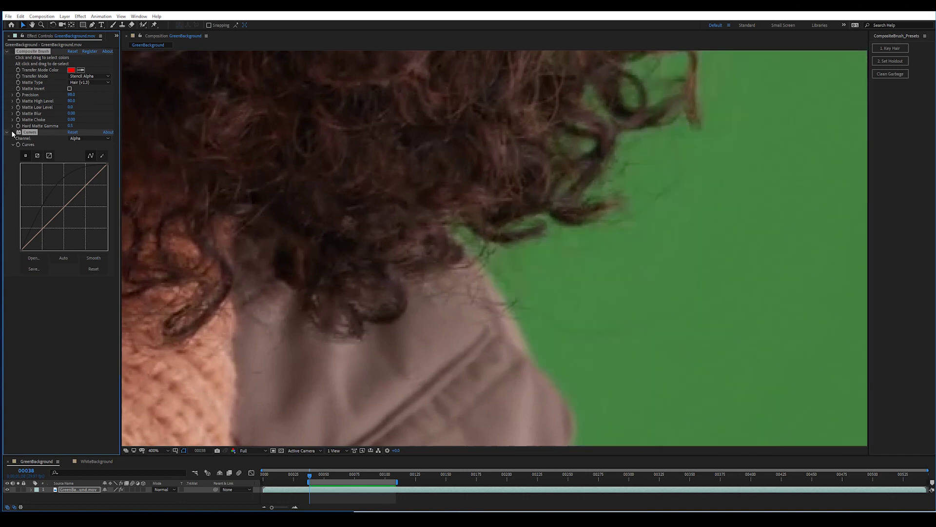
left_click(11, 132)
left_click(10, 132)
left_click(11, 132)
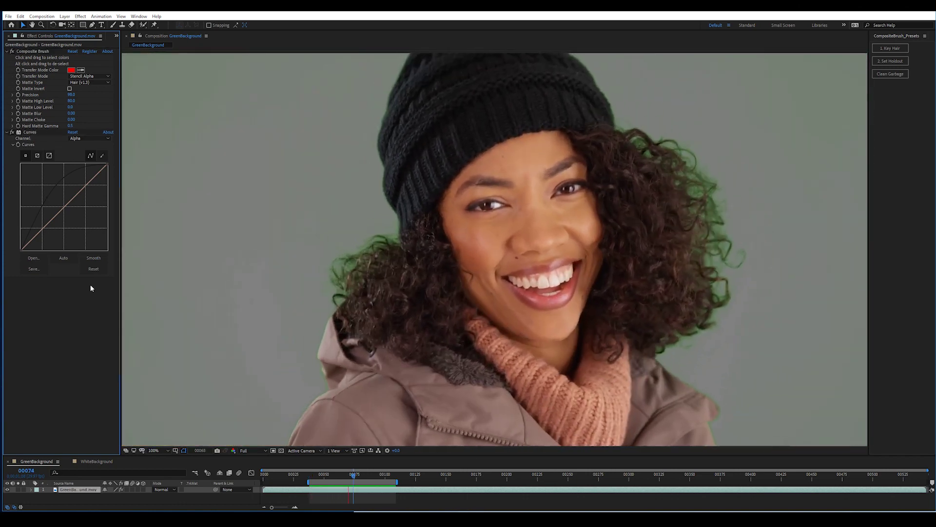
- Play back the keyed clip and delete the Curves effect
key("space")
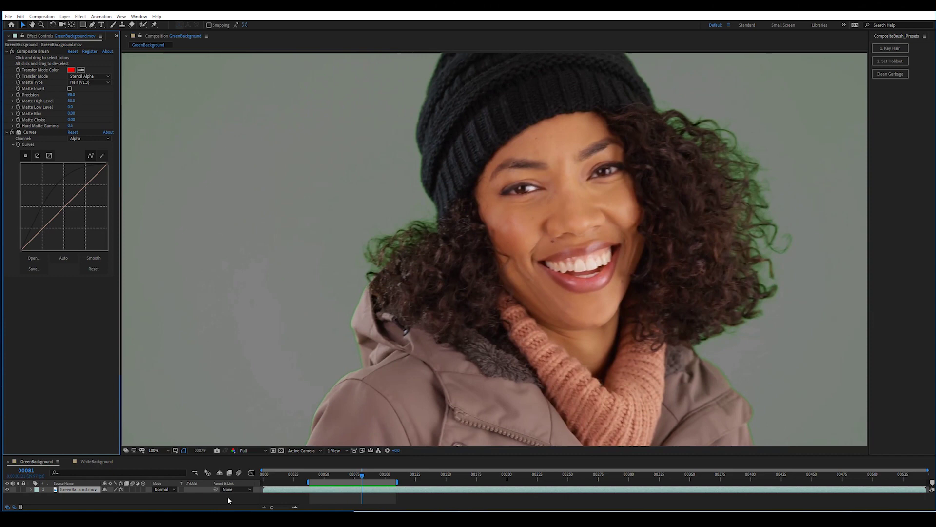
left_click(35, 134)
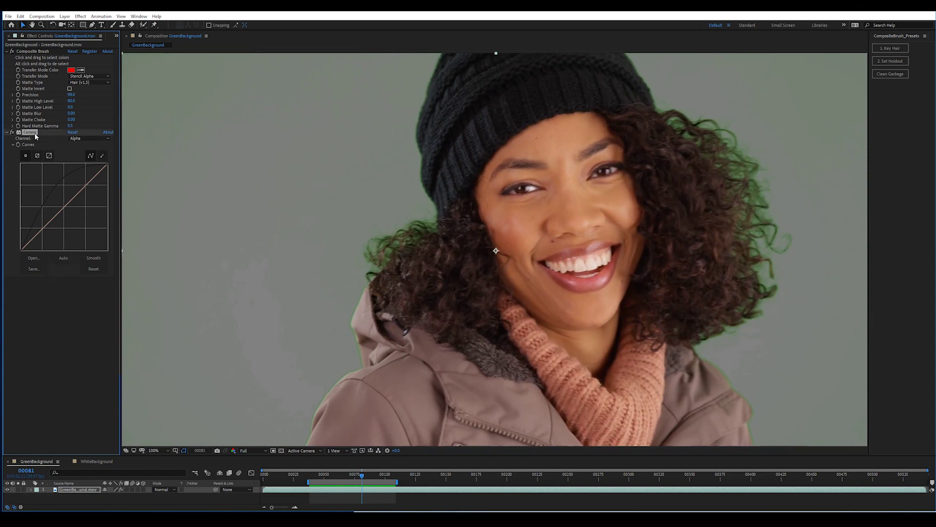
key("Delete")
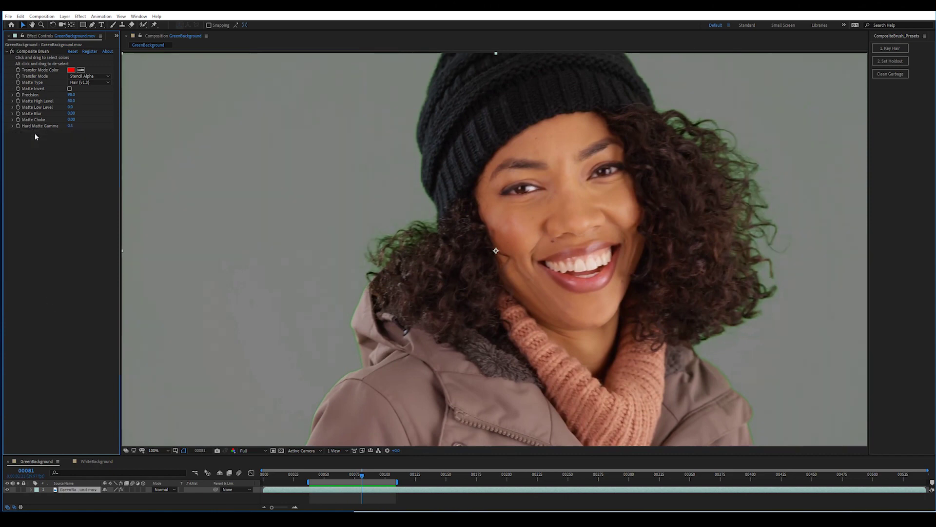
- Apply the Advanced Spill Suppressor keying effect to the GreenBackground clip
left_click(80, 17)
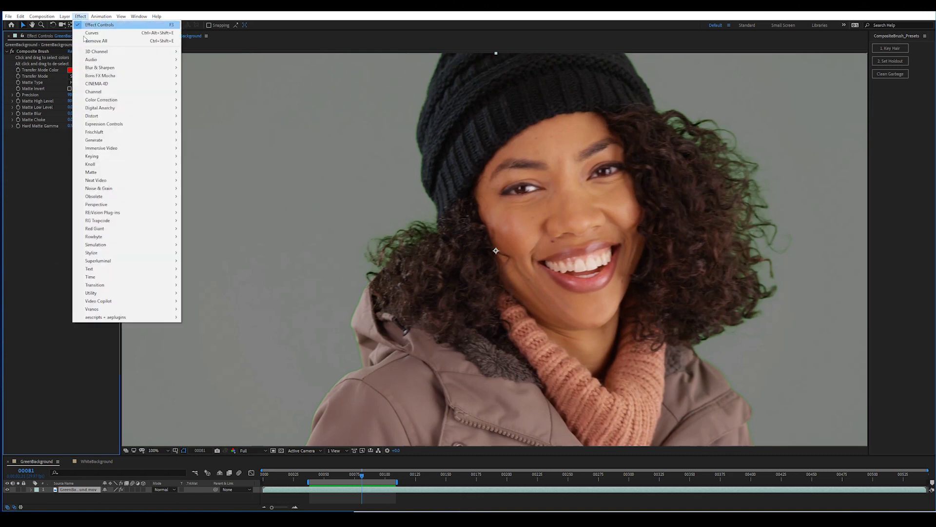
mouse_move(106, 158)
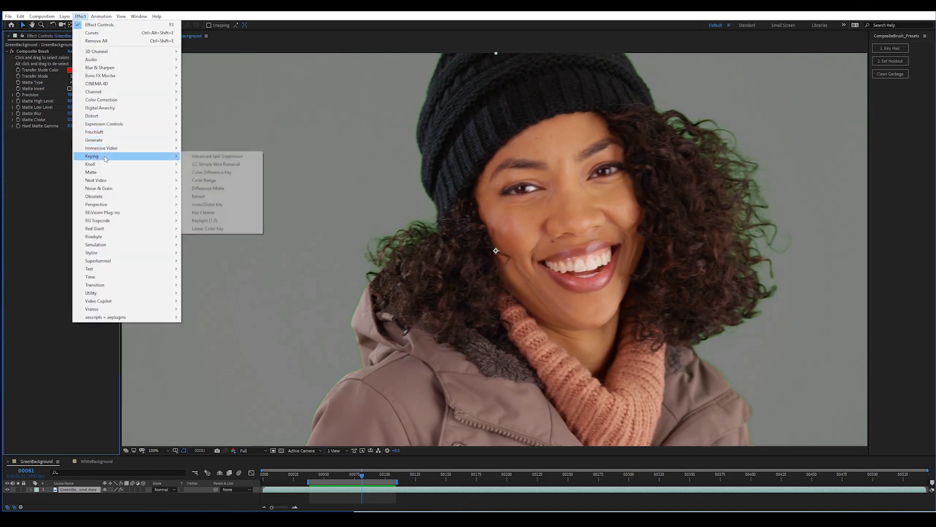
left_click(230, 157)
- Place the snowy mountain image beneath the keyed clip as its background and preview the composite
left_click(117, 36)
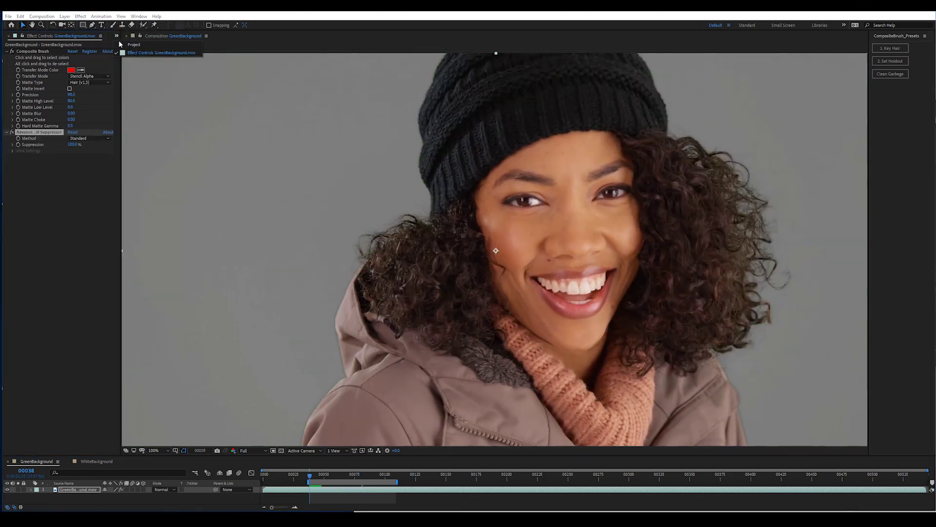
left_click(120, 44)
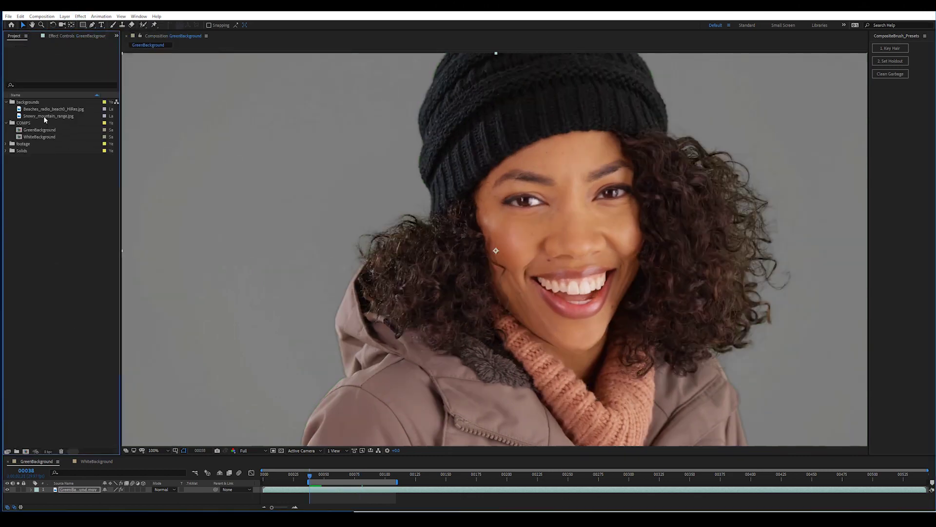
left_click_drag(43, 116, 92, 497)
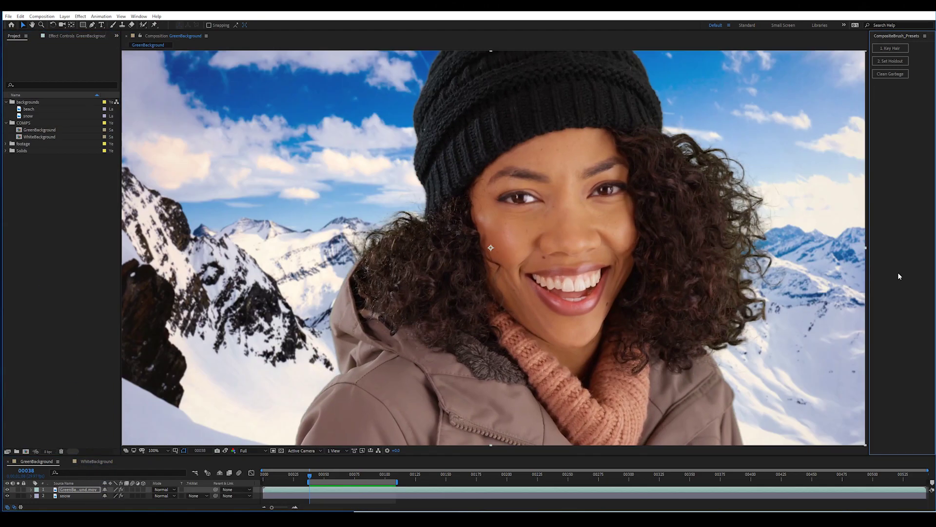
key("space")
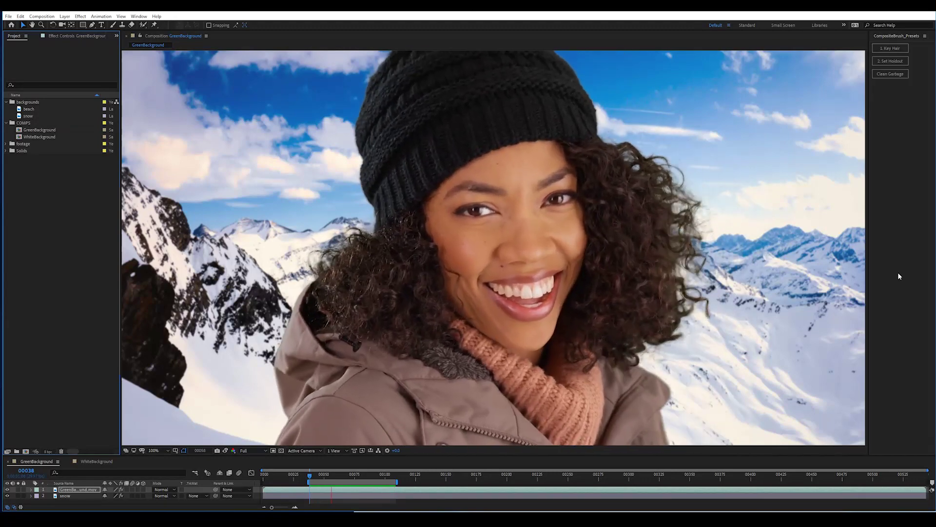
key("space")
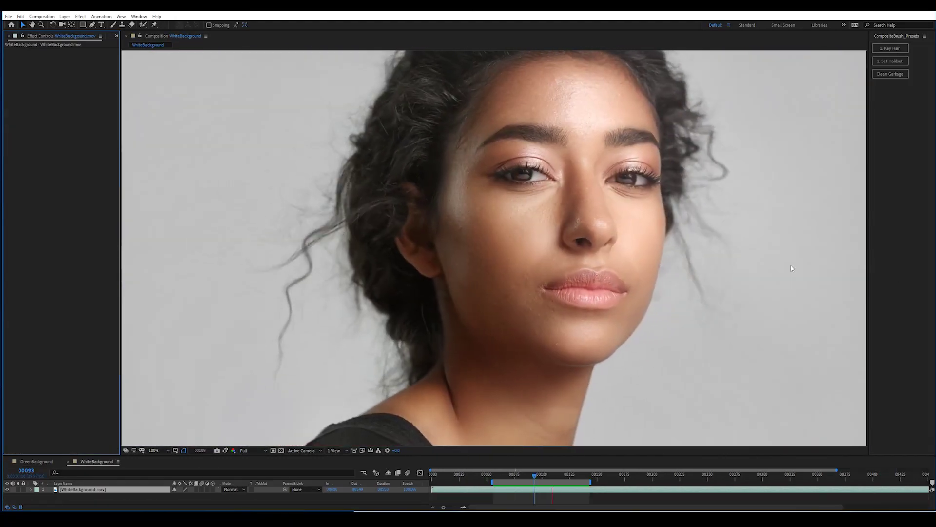
- Try Keylight (1.2) on the WhiteBackground clip from the work area's start, sampling the light grey backdrop as Screen Colour
left_click(495, 475)
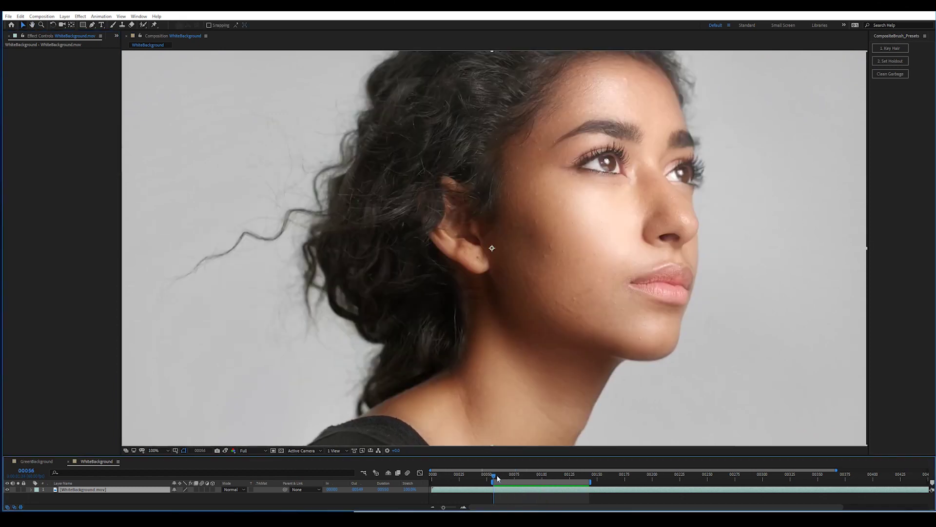
left_click(79, 18)
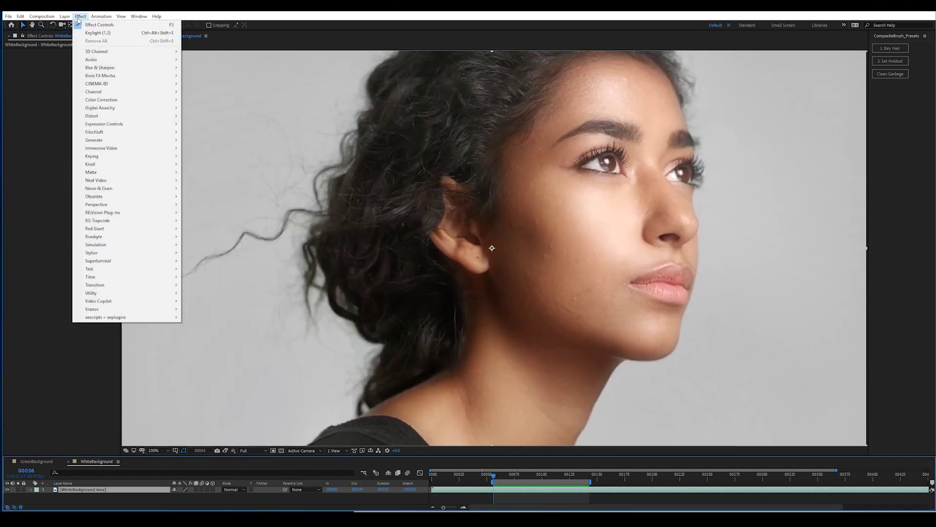
left_click(109, 33)
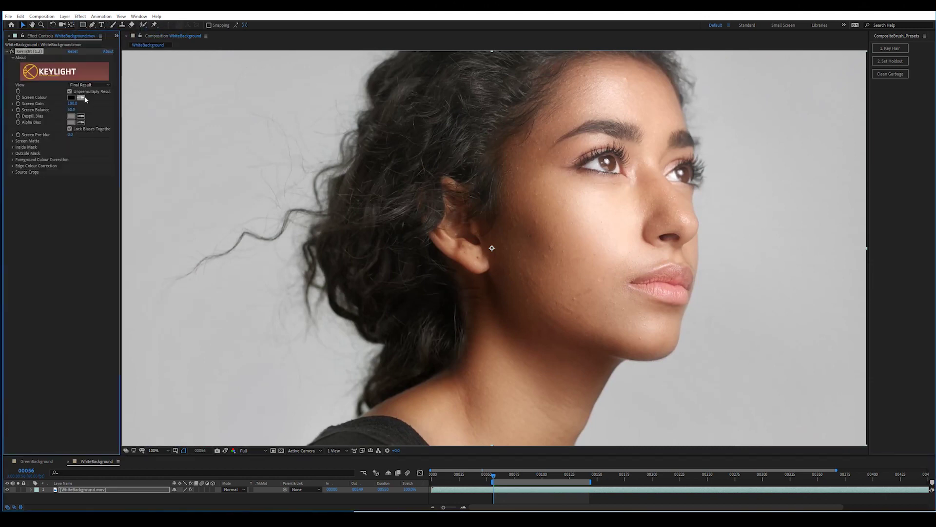
left_click(81, 97)
left_click(774, 391)
- Preview the Keylight result and try a different light grey Screen Colour from the color picker
key("space")
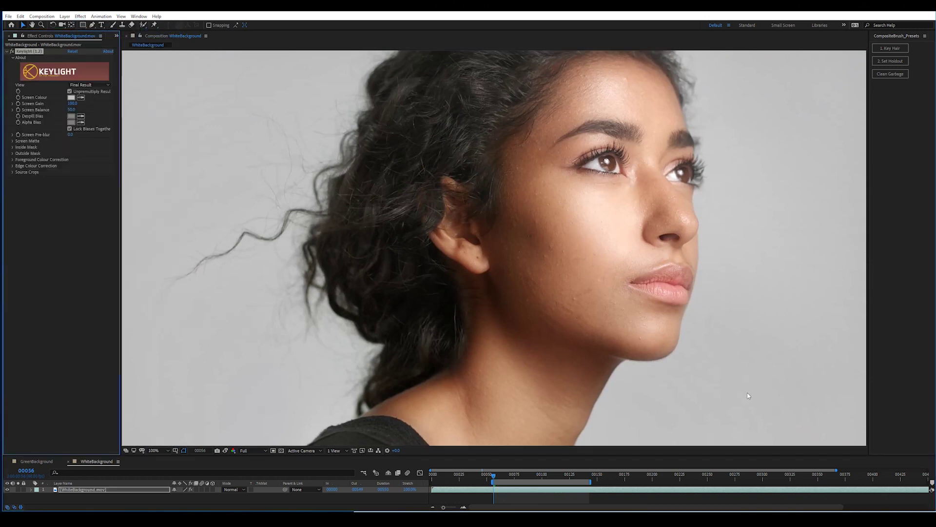
left_click(71, 98)
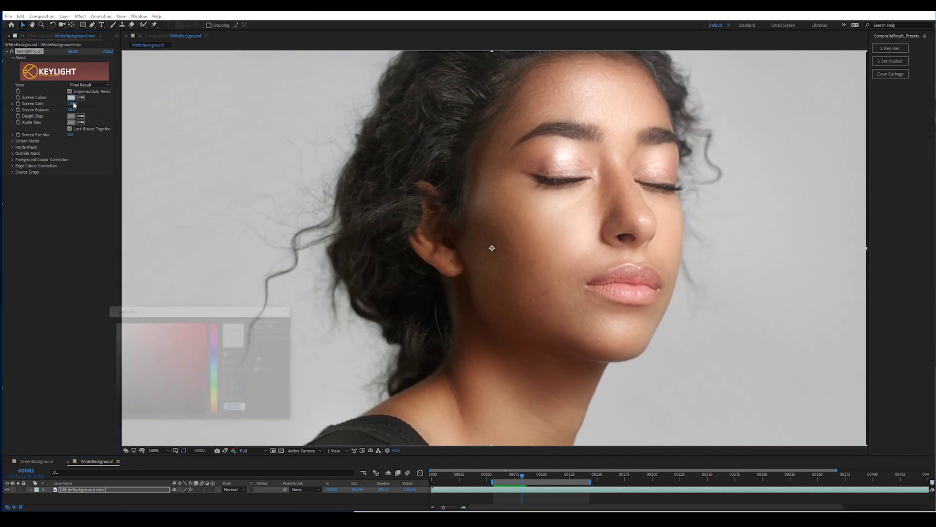
left_click(116, 341)
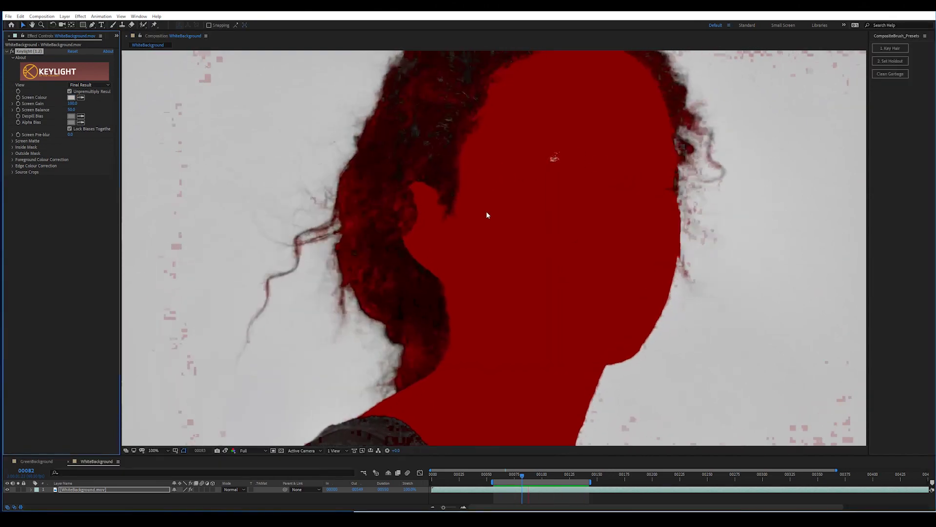
key("space")
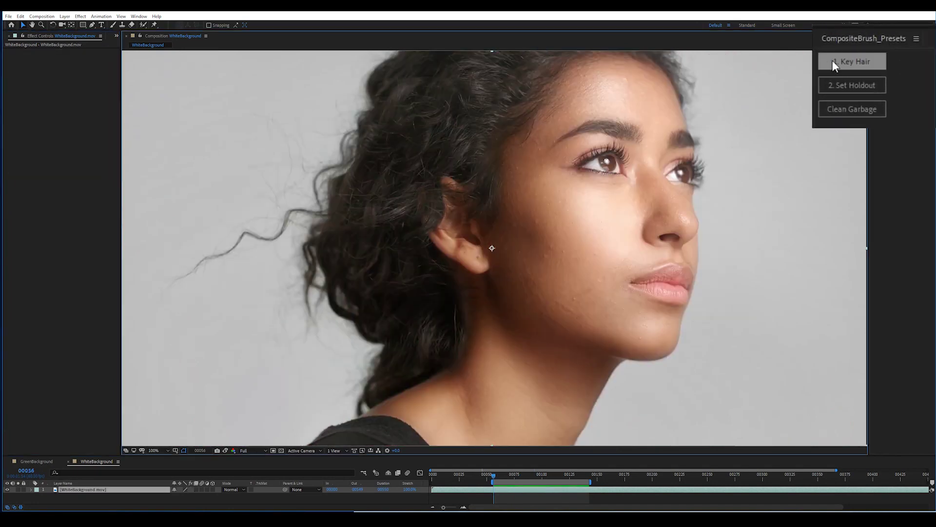
- Apply the Key Hair preset to the WhiteBackground clip and brush over the woman's dark hair to select it
left_click(835, 64)
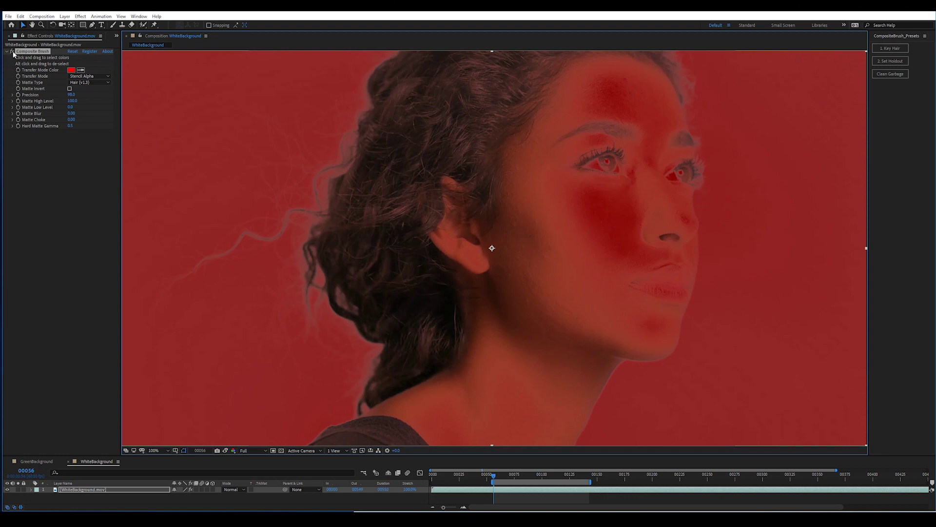
left_click_drag(488, 88, 499, 144)
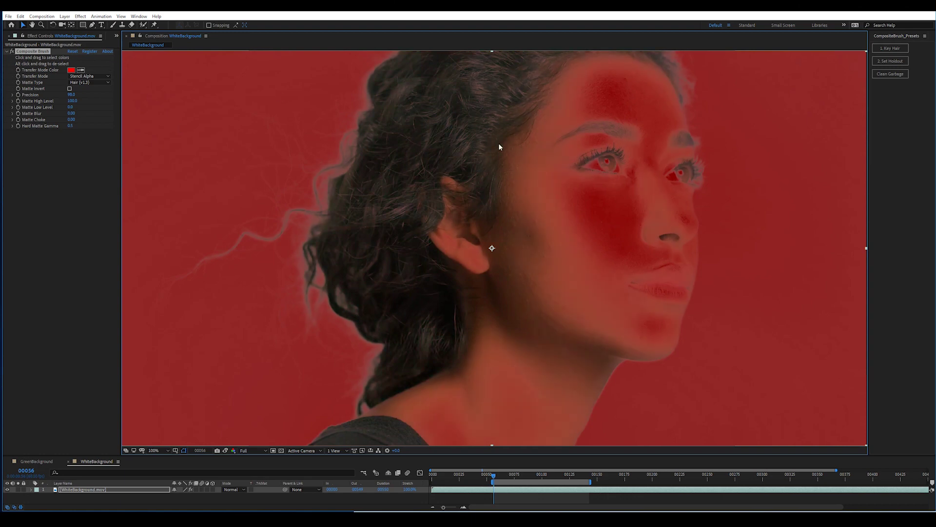
- Try a Curves effect on the WhiteBackground clip, steeply raising the lower part of its Alpha channel curve
left_click(80, 16)
mouse_move(102, 99)
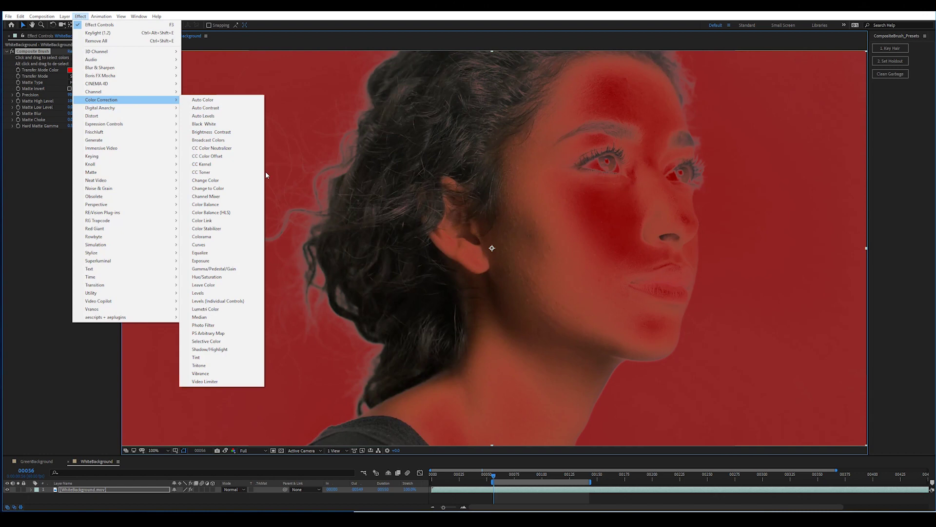
left_click(207, 245)
left_click(88, 138)
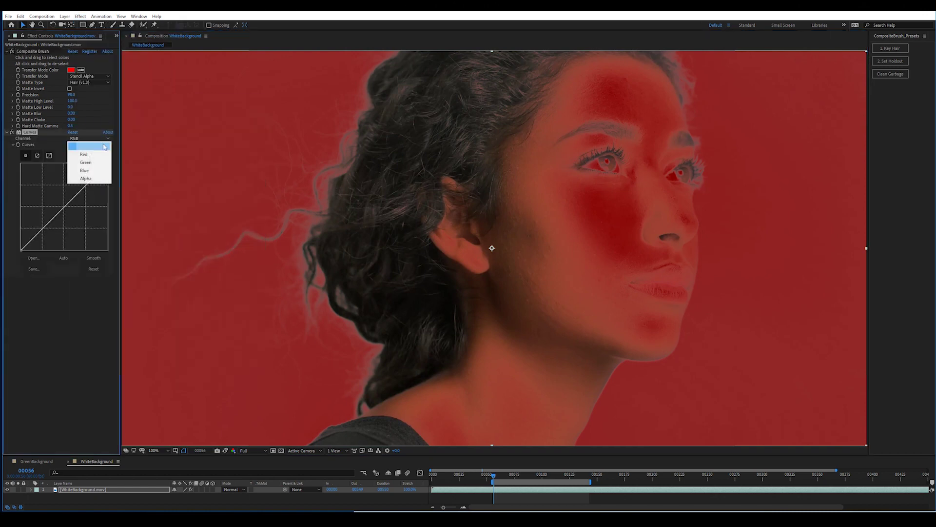
left_click(86, 178)
left_click(42, 199)
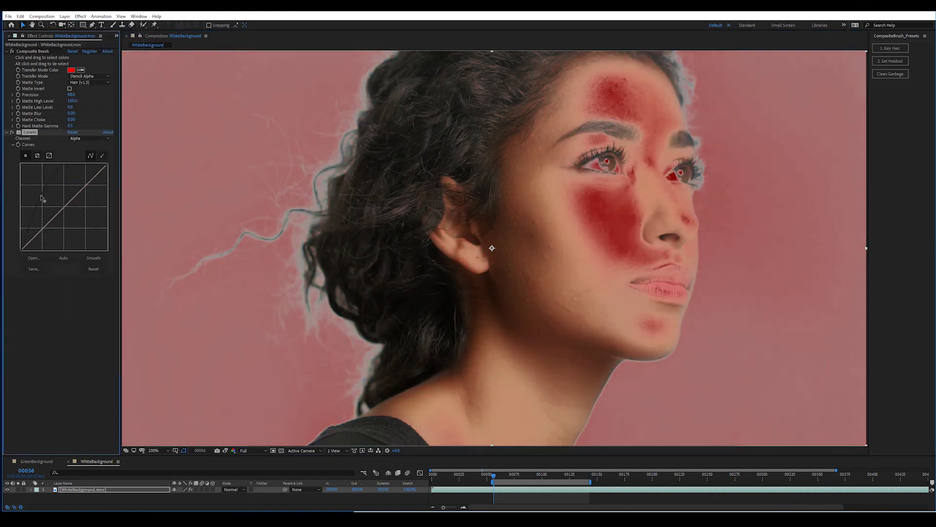
left_click_drag(41, 198, 45, 198)
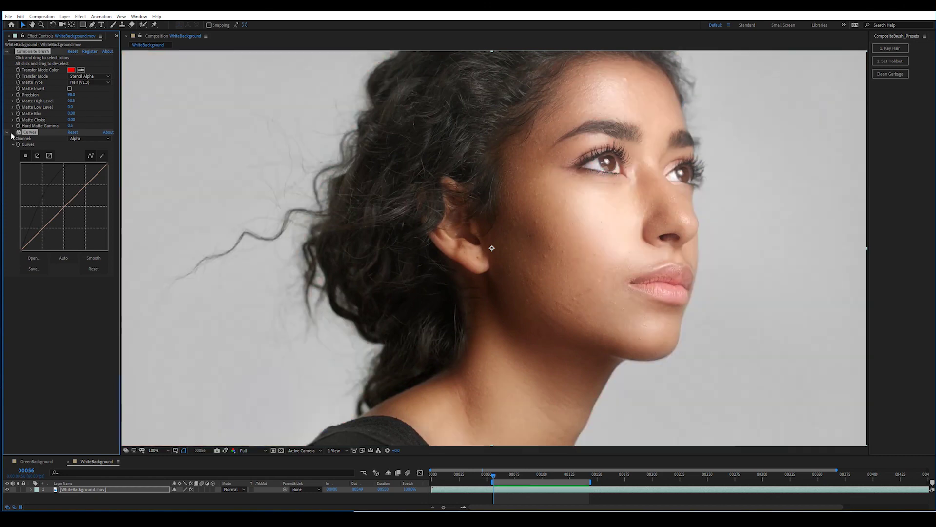
- Lower Composite Brush's Matte High Level slightly and replace the Curves effect with Remove Color Matting
left_click(12, 132)
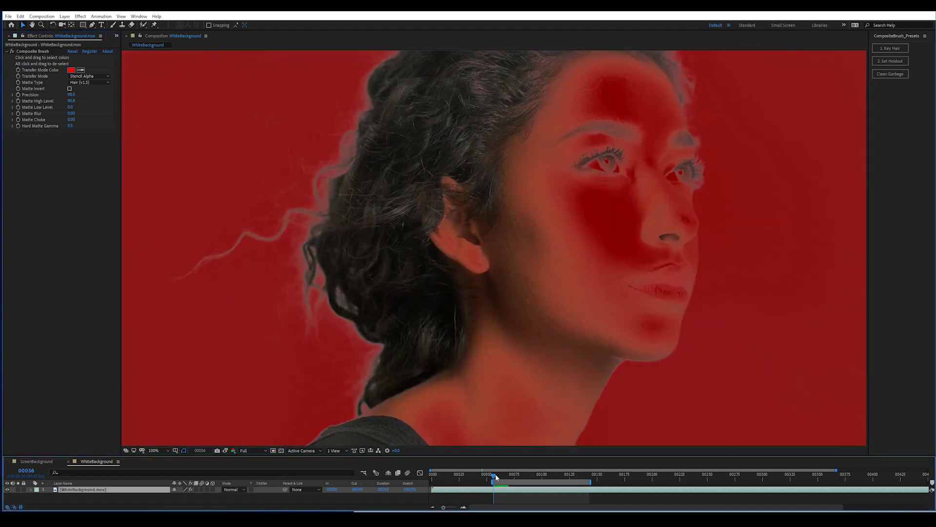
mouse_move(495, 477)
left_mouse_down()
mouse_move(592, 476)
mouse_move(494, 476)
left_mouse_up()
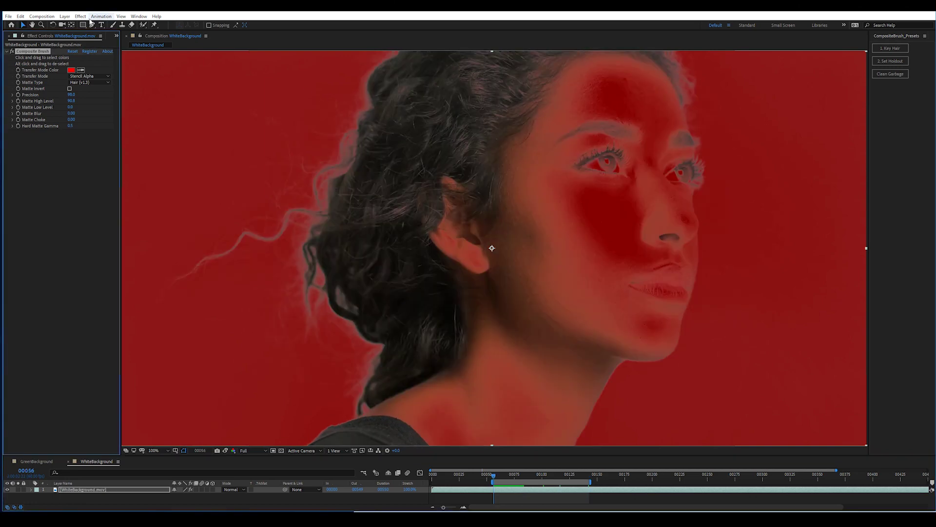
left_click(80, 16)
left_click(98, 31)
left_click(39, 227)
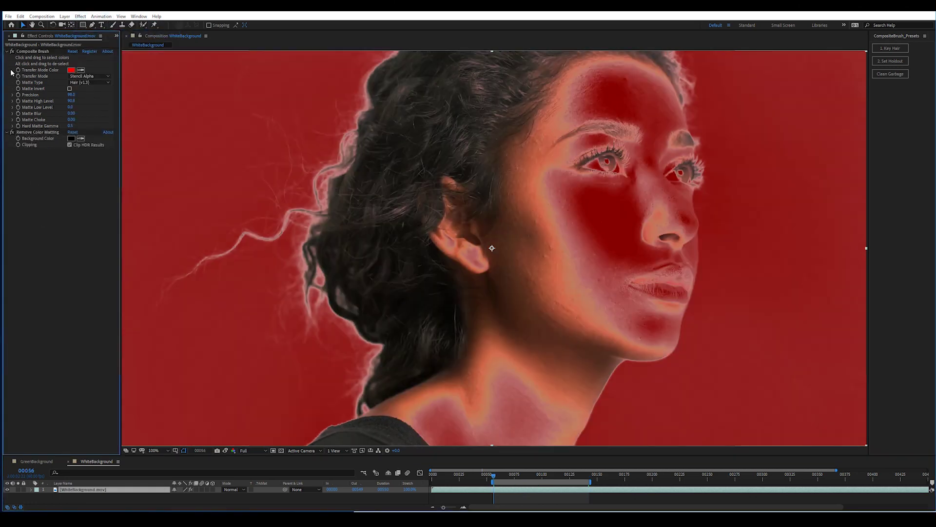
- With the clip's effects temporarily off, sample the light grey backdrop as Remove Color Matting's Background Color, and turn the effects back on
left_click(12, 51)
left_click(12, 132)
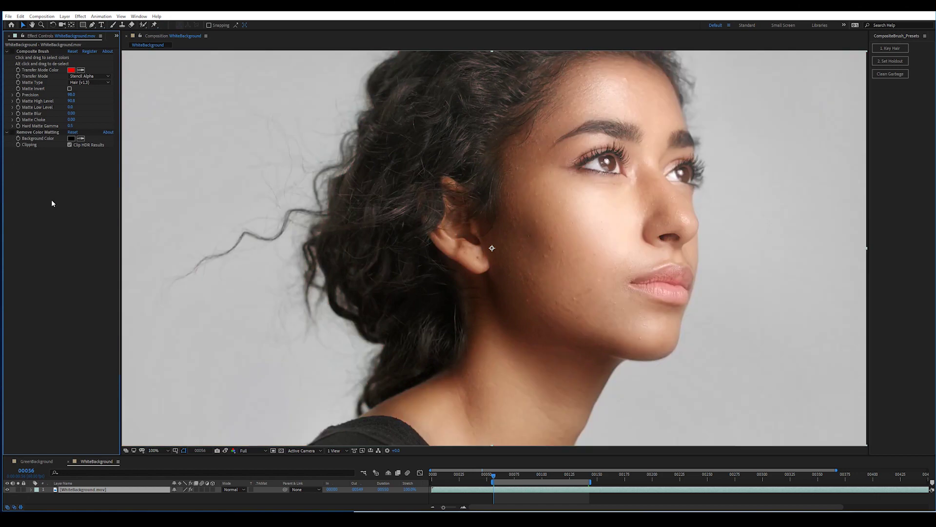
left_click(80, 138)
left_click(186, 336)
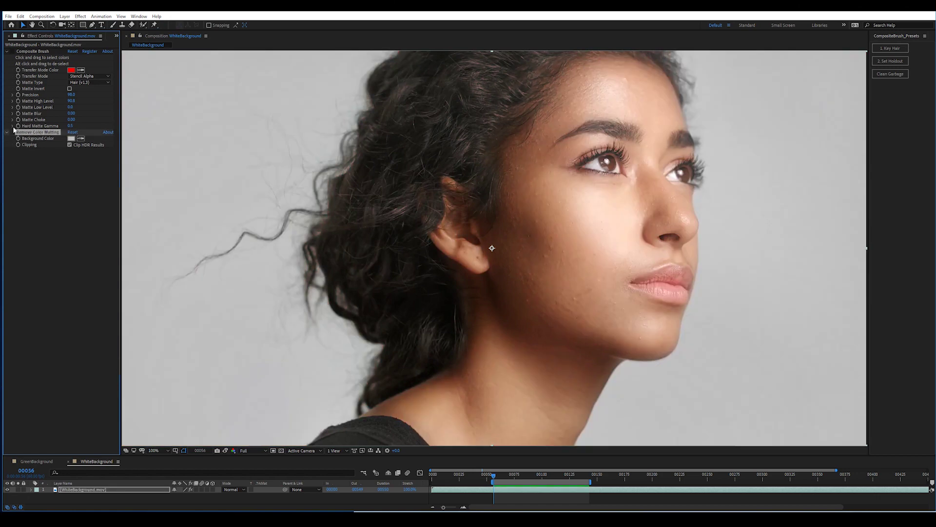
left_click(12, 51)
left_click(20, 221)
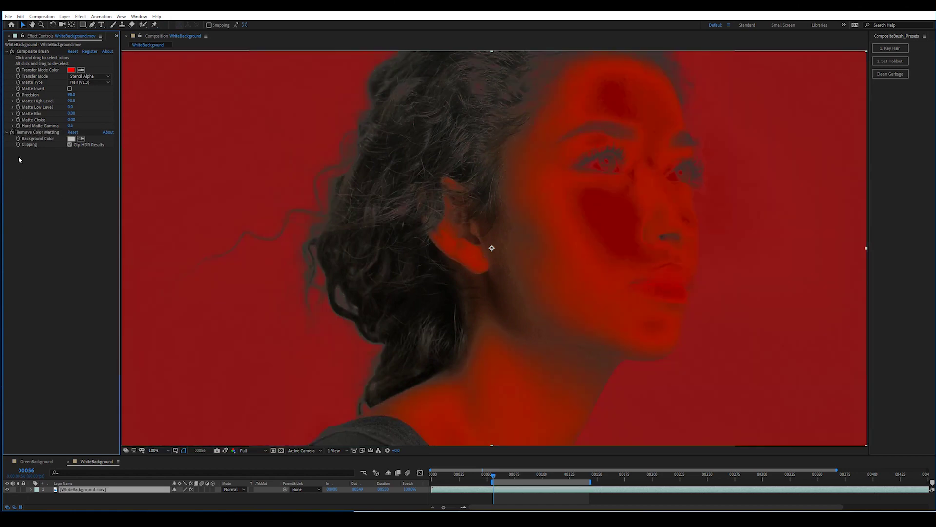
- Compare the keyed hair edges with Remove Color Matting switched off and on
left_click(11, 132)
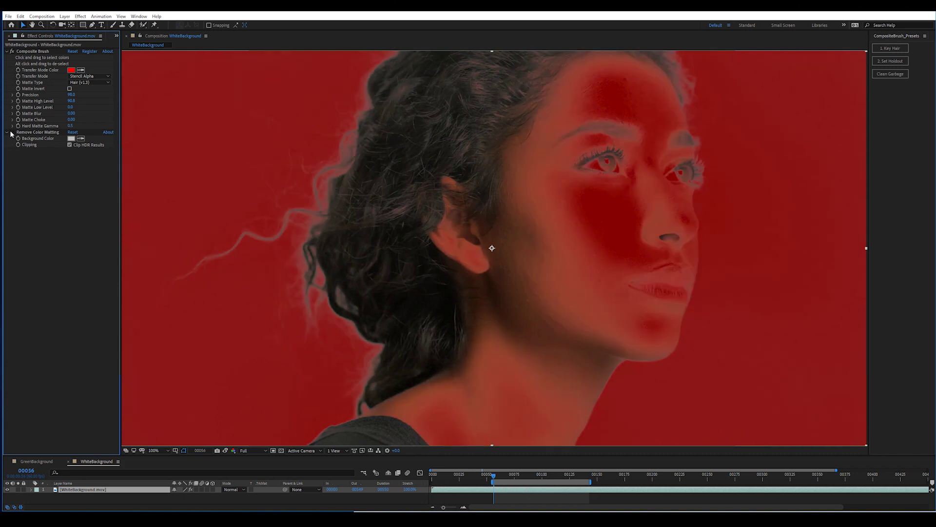
left_click(11, 133)
left_click(11, 133)
left_click(11, 132)
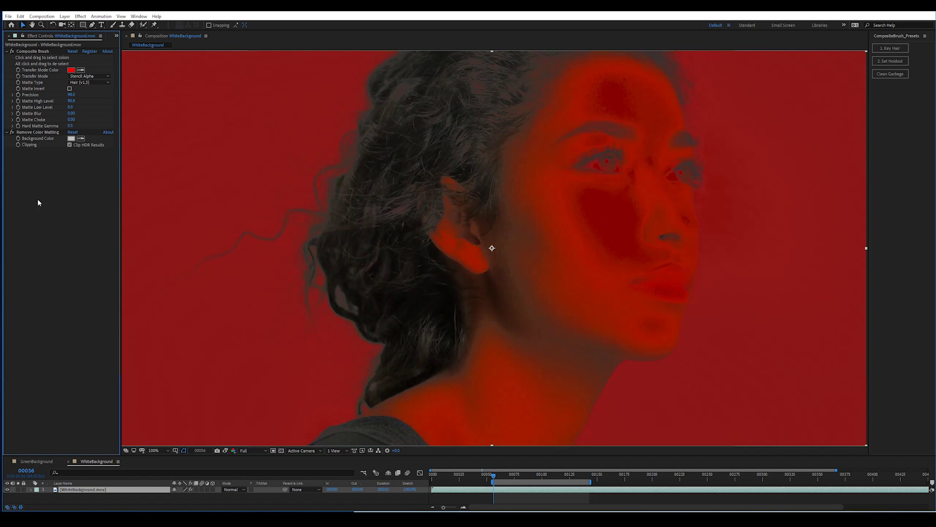
- Place the beach image from the backgrounds folder beneath the keyed WhiteBackground clip
left_click(116, 35)
left_click(134, 44)
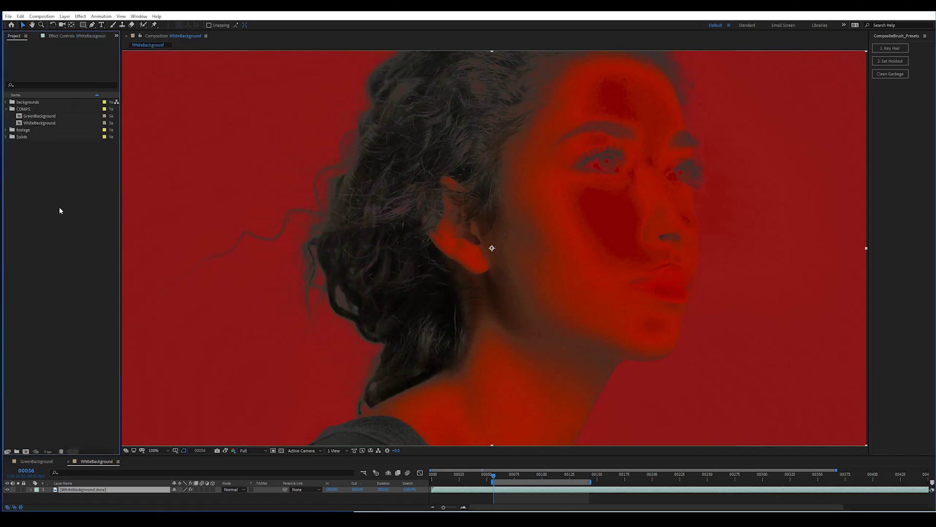
left_click(6, 103)
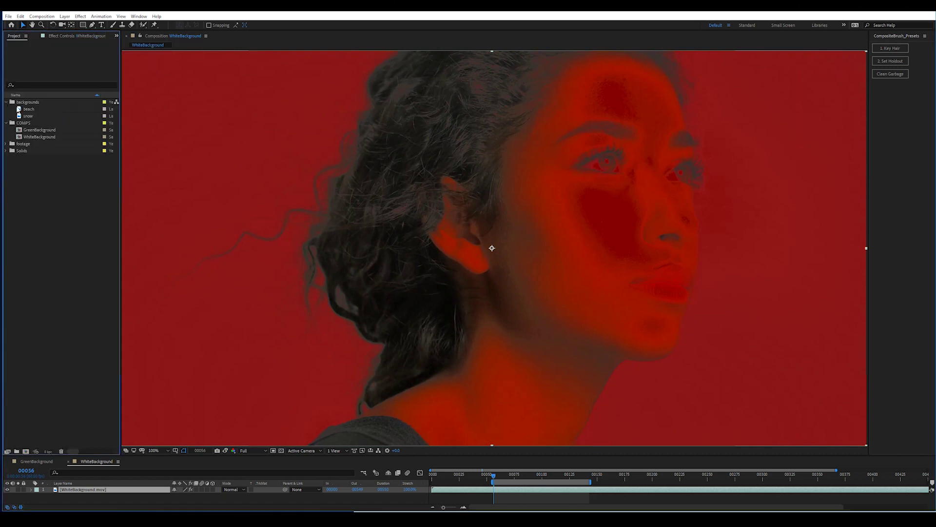
left_click_drag(29, 109, 117, 497)
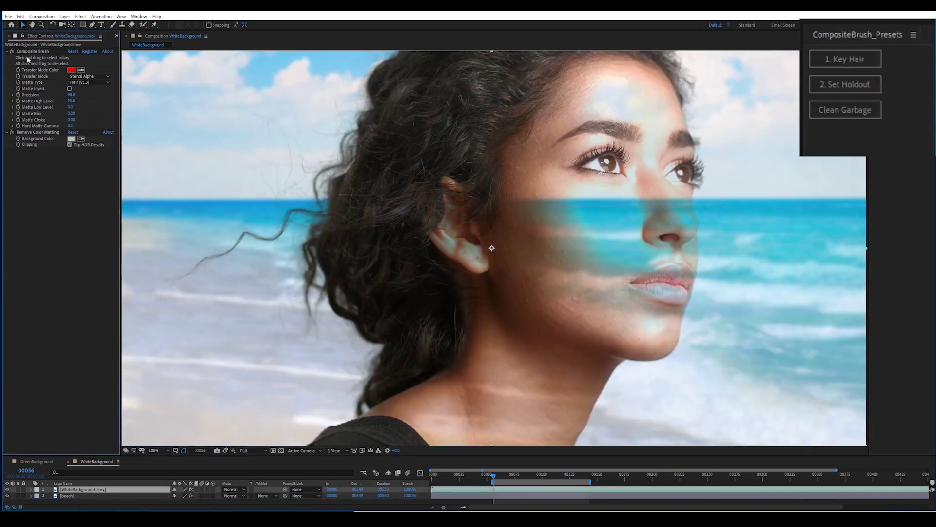
- Apply the Set Holdout preset to the WhiteBackground clip, brush over the woman's hair and face to restore them, and preview the composite
left_click(838, 88)
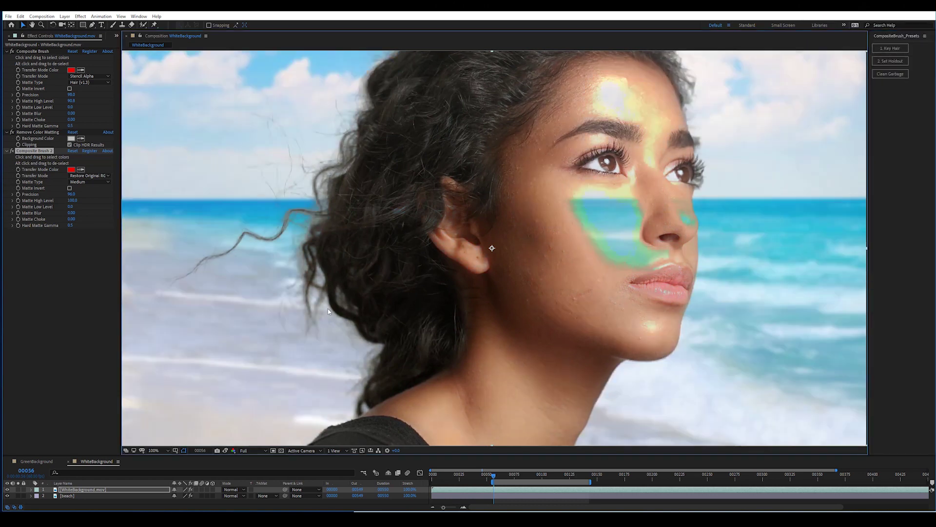
left_click_drag(328, 311, 311, 291)
left_click_drag(586, 226, 616, 220)
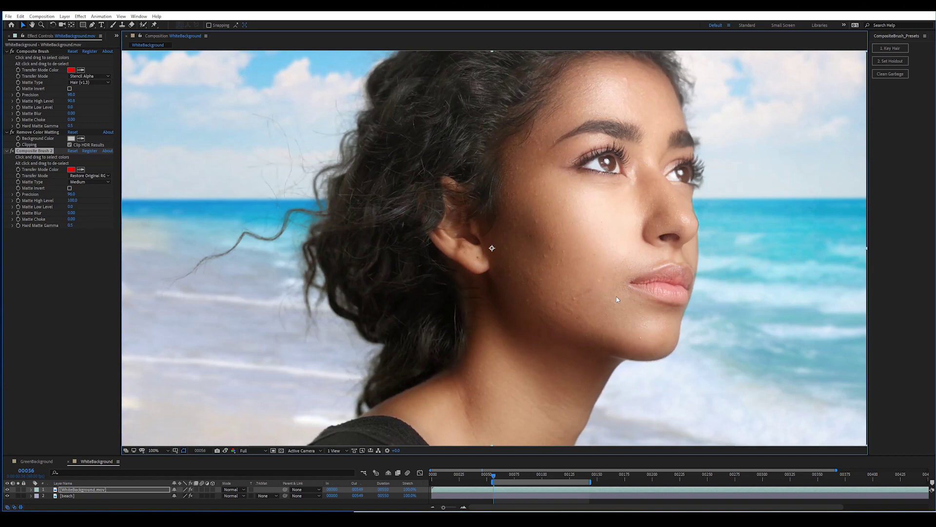
key("space")
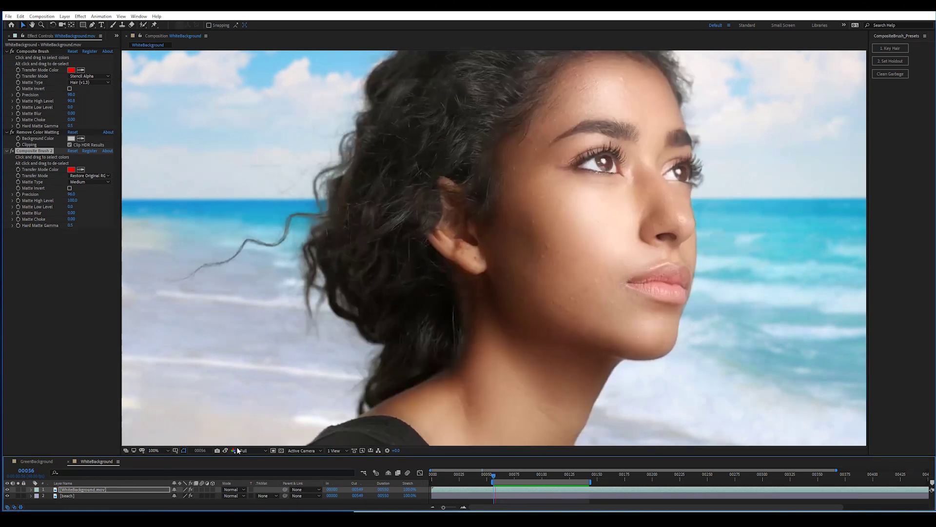
key("space")
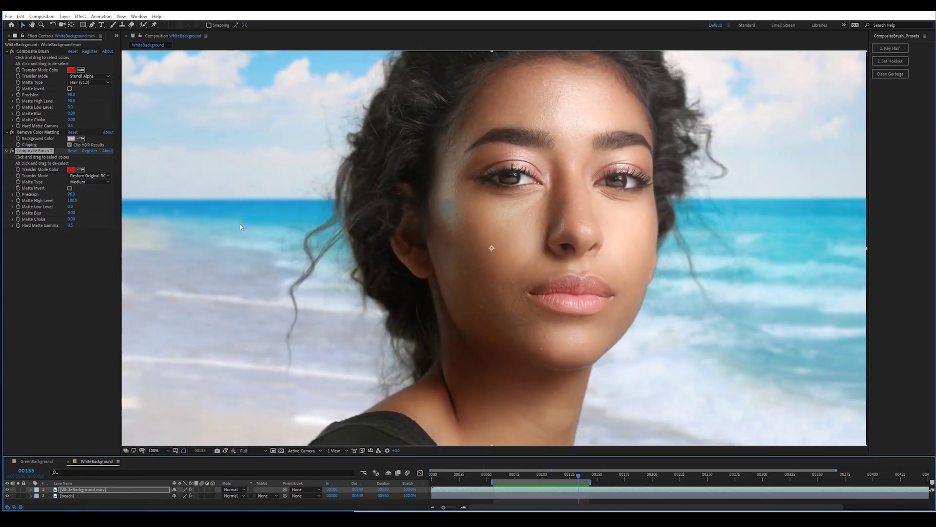
- Check the original footage at frame 133 by temporarily disabling all three effects on the WhiteBackground clip
left_click(33, 275)
key("ctrl+a")
left_click(12, 151)
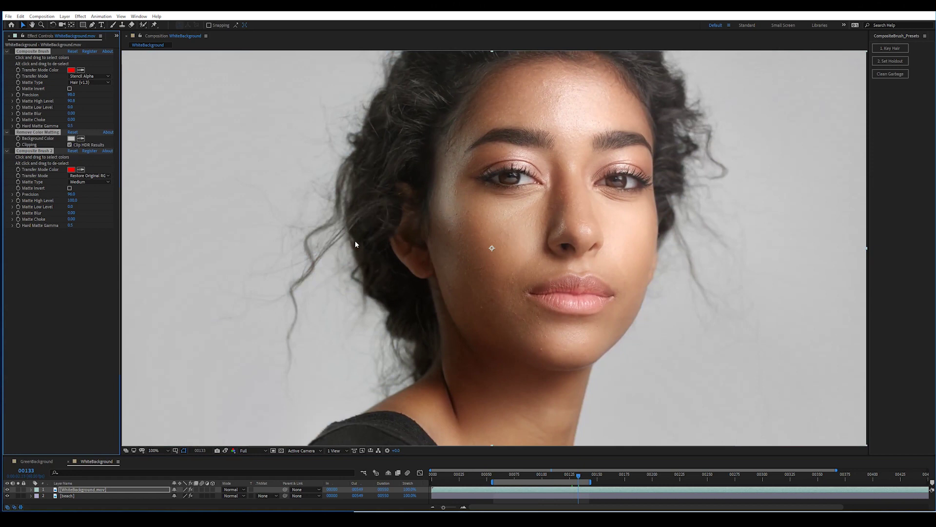
key("ctrl+z")
left_click(42, 152)
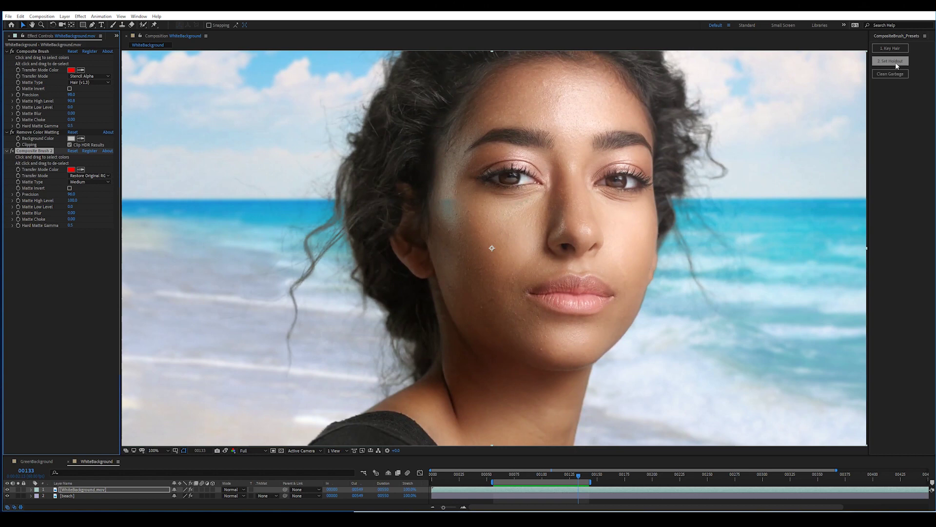
- Apply a second Set Holdout preset to the WhiteBackground clip and change the new brush's Matte Type
left_click(891, 61)
left_click(67, 337)
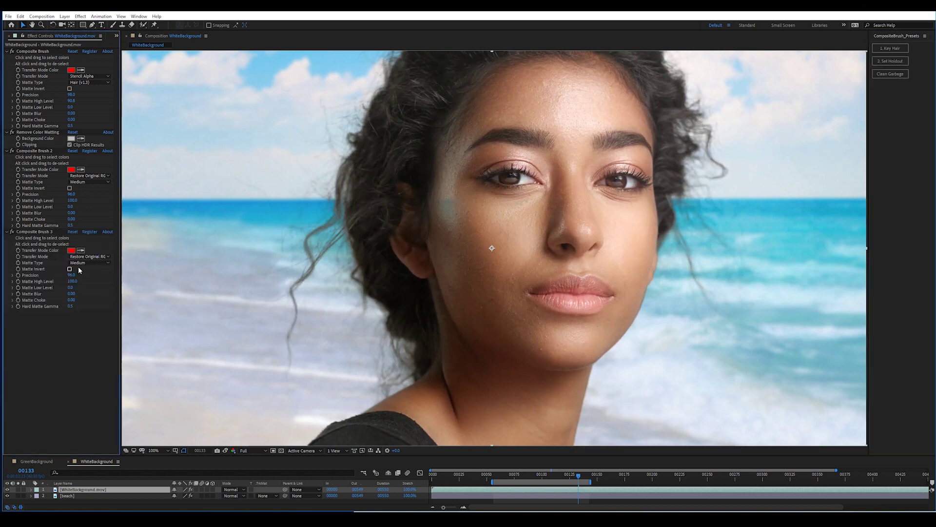
left_click(90, 262)
left_click(80, 273)
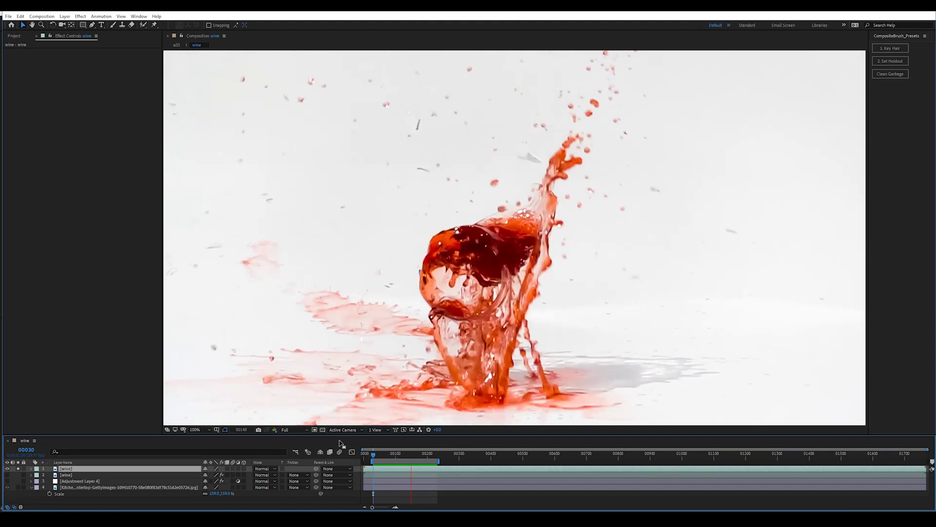
- Return to frame 30 of the wine clip, apply the Key Hair preset, and select the red wine color with the brush
key("space")
left_click_drag(396, 457, 378, 460)
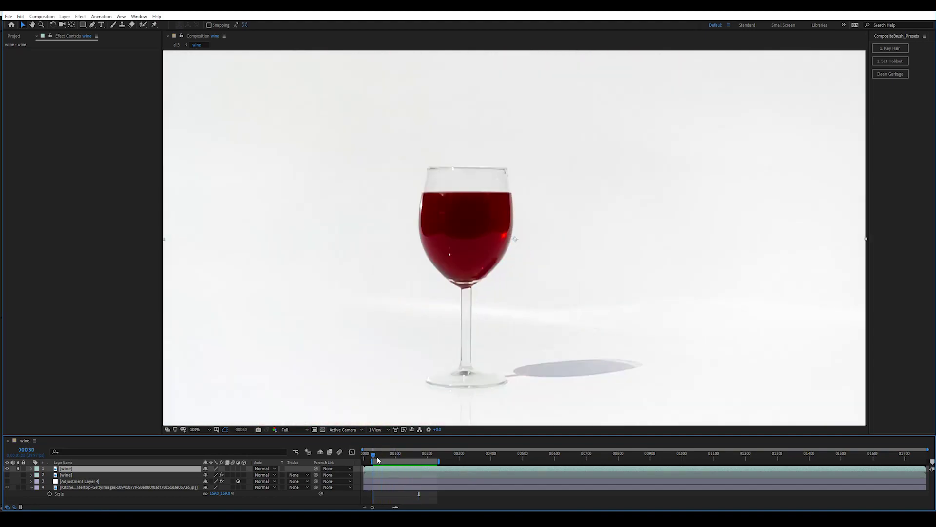
left_click(890, 49)
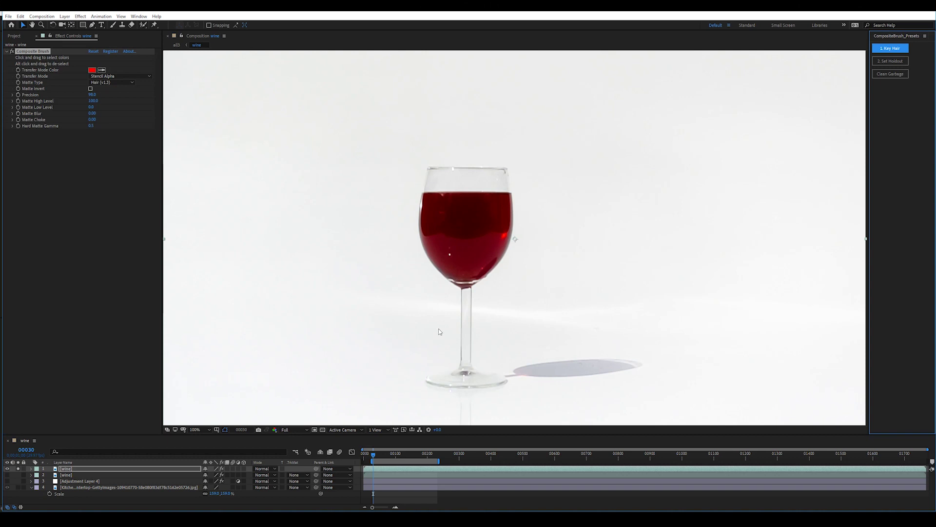
left_click(496, 358)
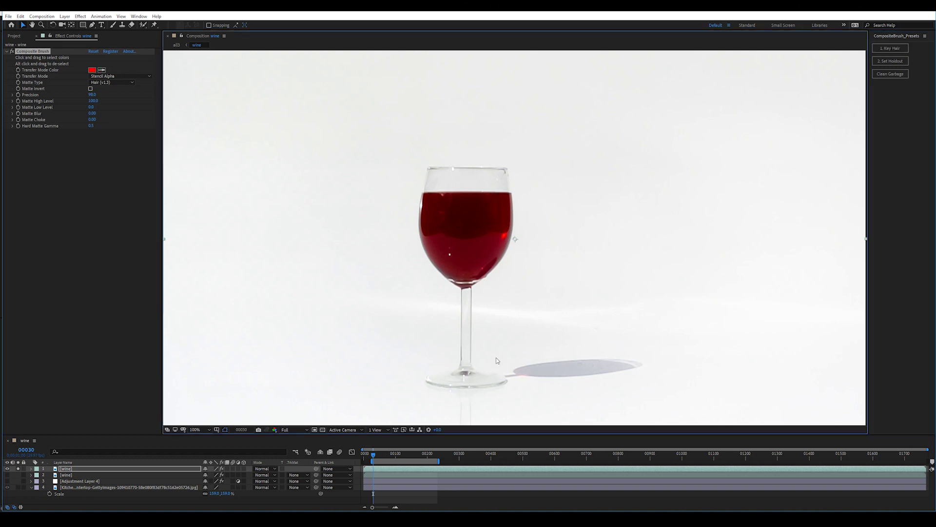
left_click(473, 217)
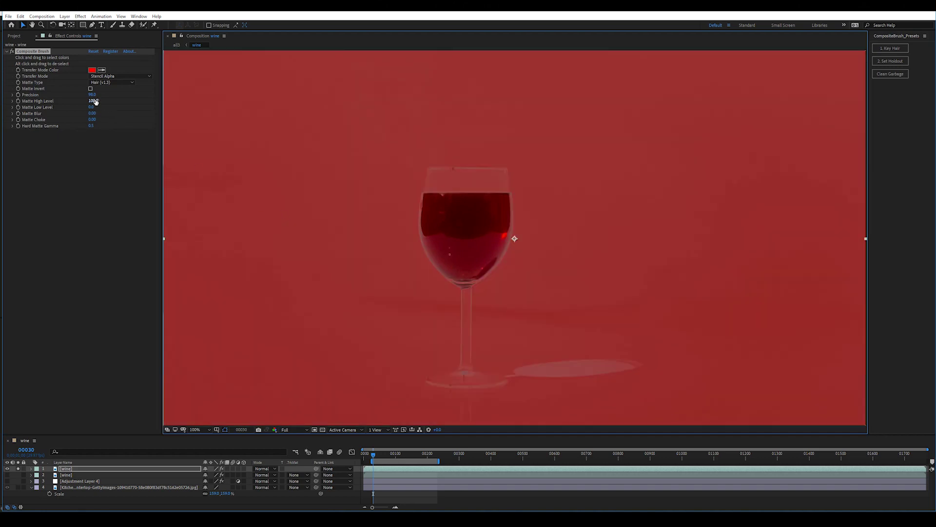
- Lower the wine key's Matte High Level to about 90 and unsolo the layer to preview it over the kitchen image
left_click_drag(95, 101, 90, 101)
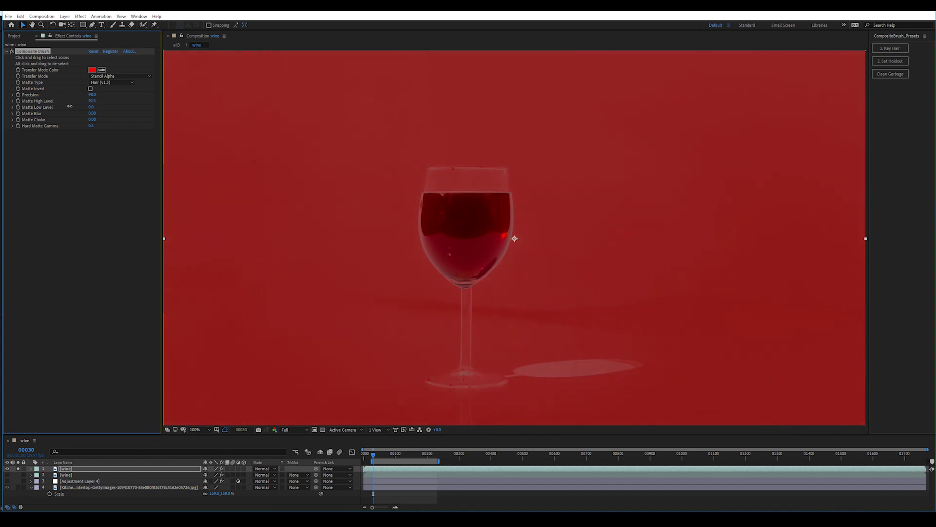
left_click(18, 469)
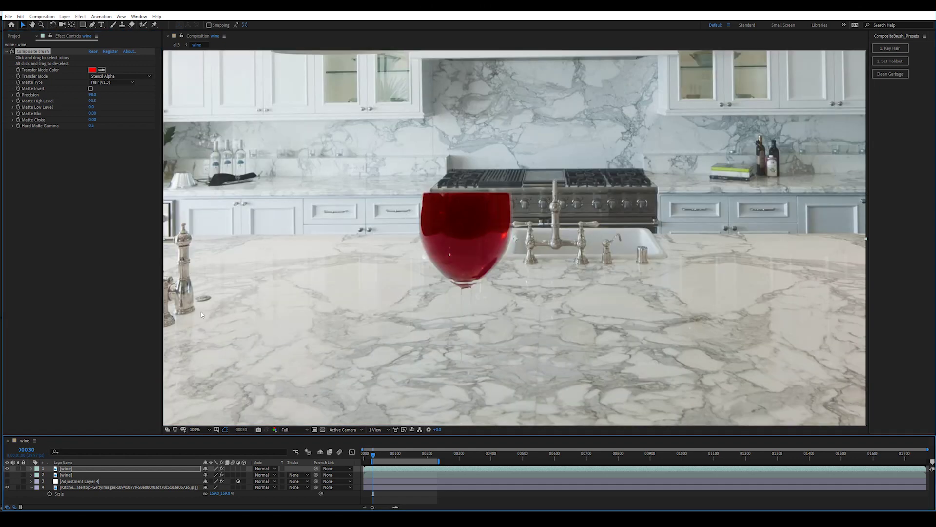
key("space")
left_click(411, 454)
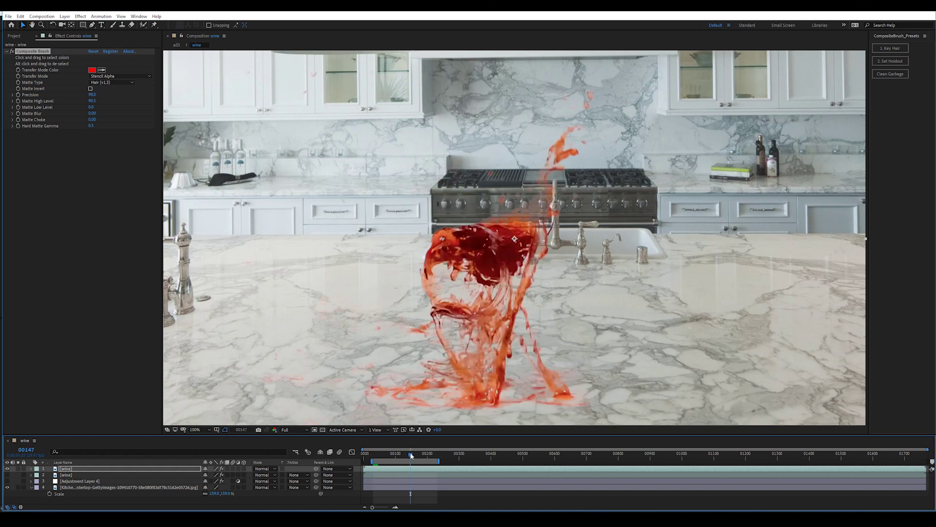
left_click_drag(382, 456, 369, 457)
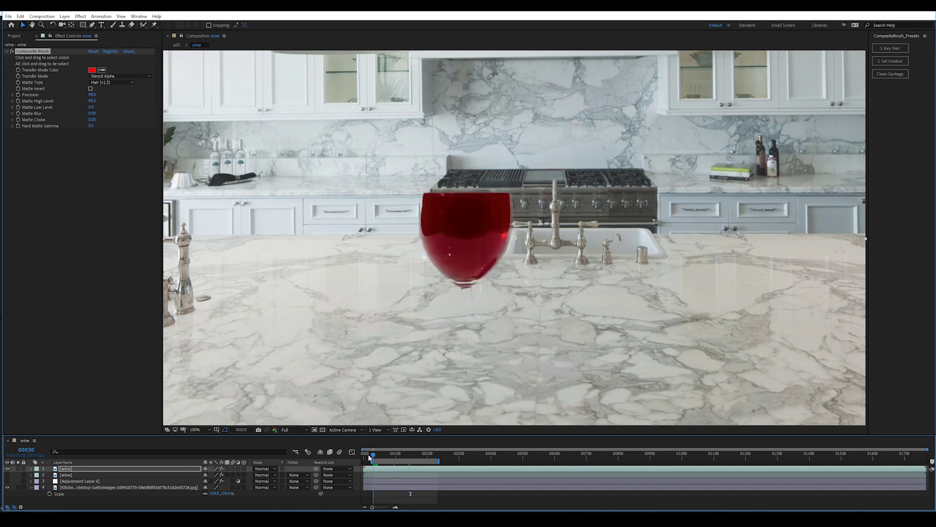
- Apply the Remove Color Matting effect to the keyed wine layer
left_click(79, 17)
mouse_move(161, 91)
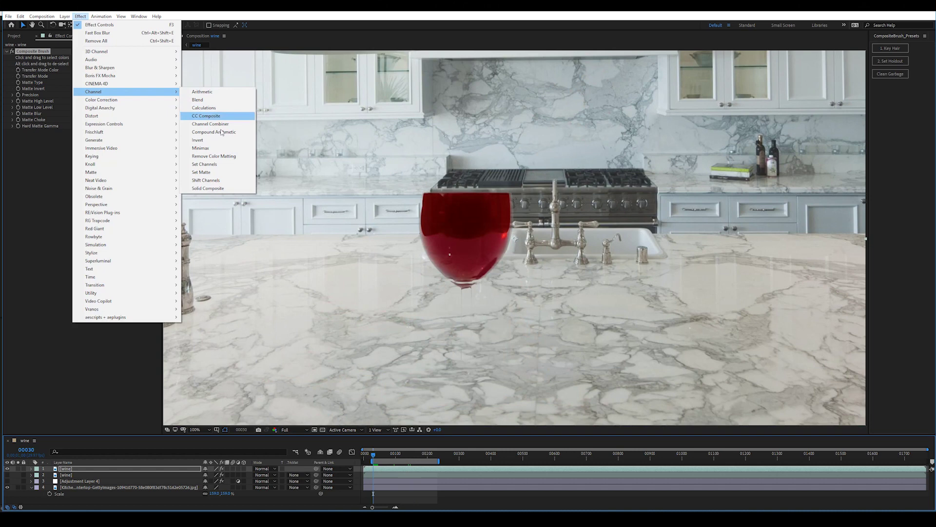
left_click(214, 156)
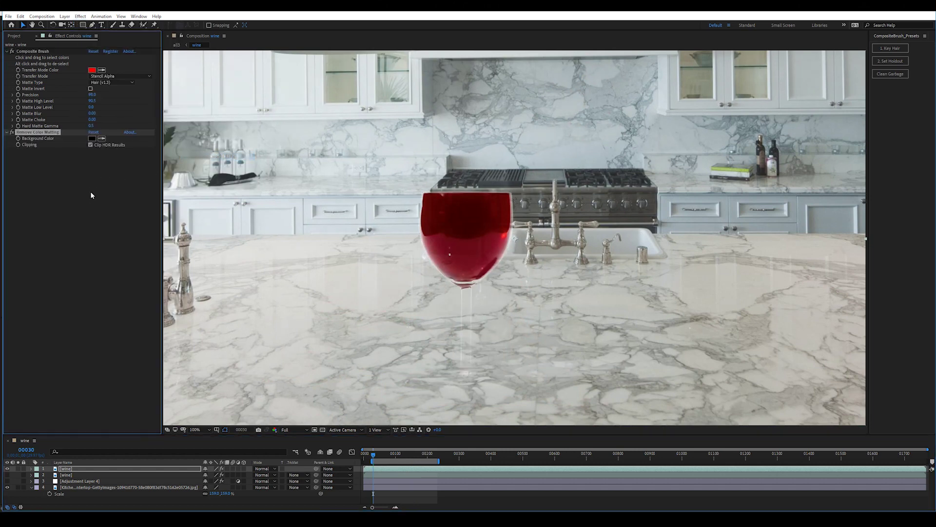
- Sample the clip's white backdrop as the matting Background Color with the effects temporarily disabled, re-enable them, and play the result
left_click(12, 133)
left_click(19, 151)
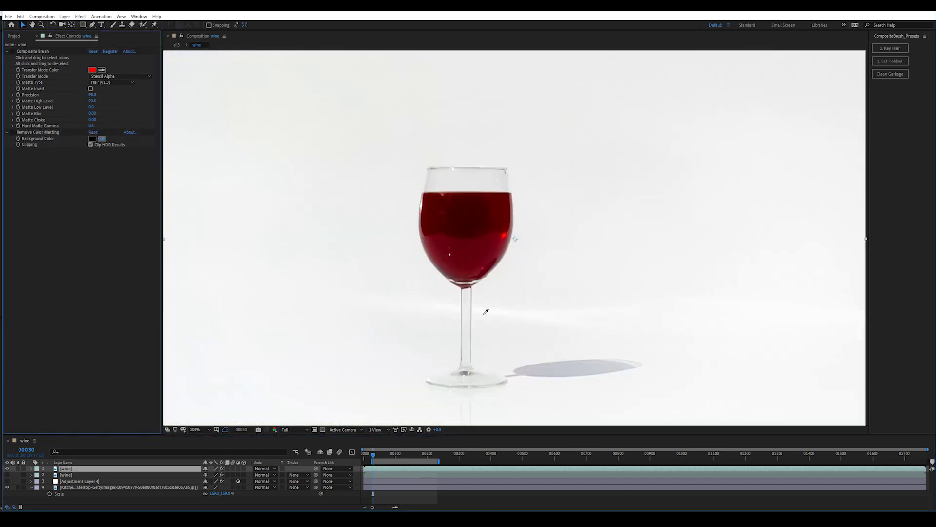
left_click(511, 314)
key("ctrl+a")
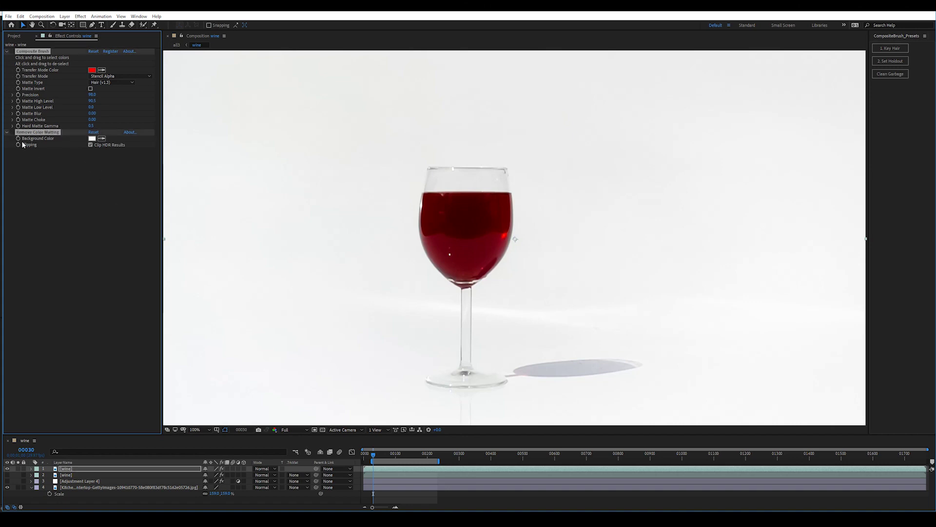
left_click(11, 132)
left_click(54, 192)
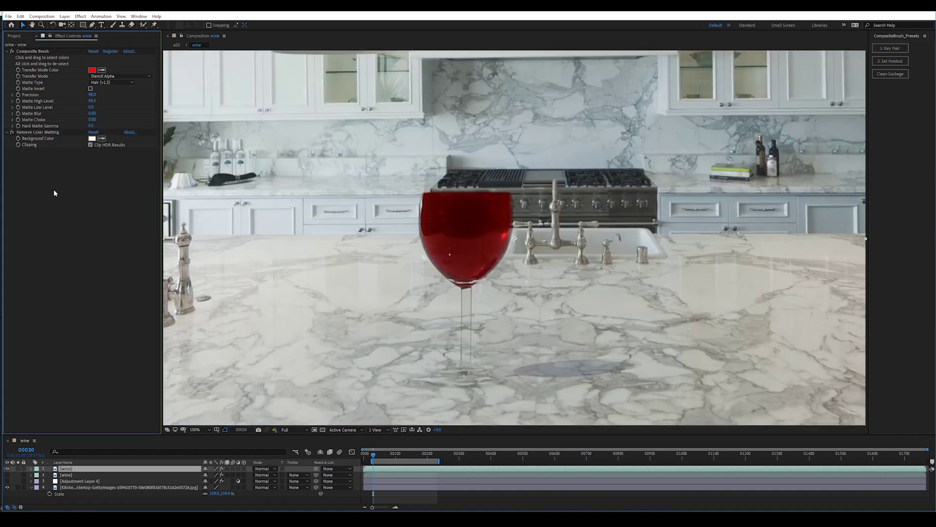
key("space")
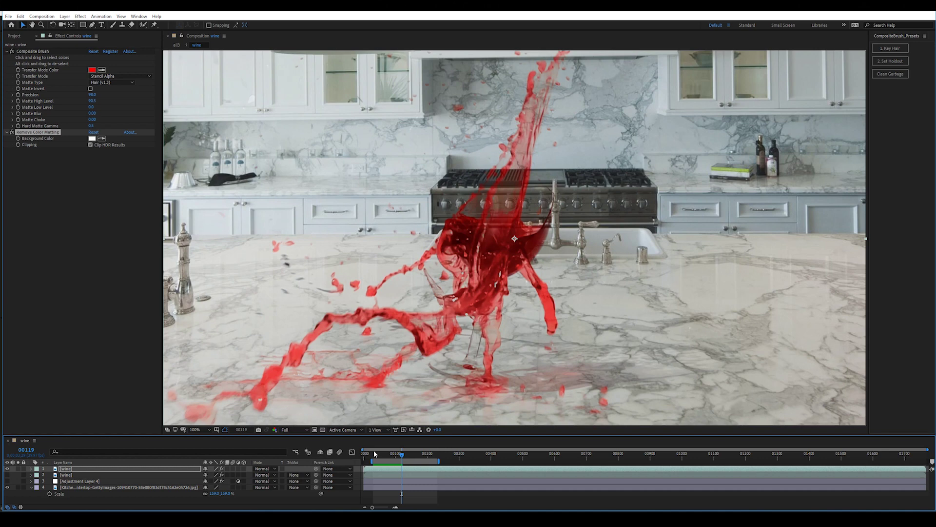
- Add a Curves effect to the wine layer, raise its Alpha channel curve to make the splash more opaque, and play the composite
left_click(80, 16)
mouse_move(102, 100)
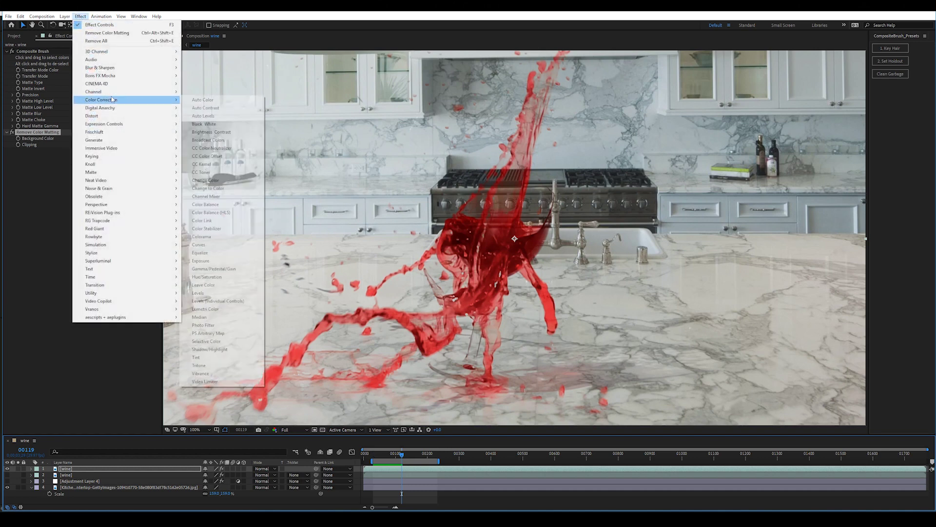
left_click(222, 245)
left_click(113, 157)
left_click(107, 197)
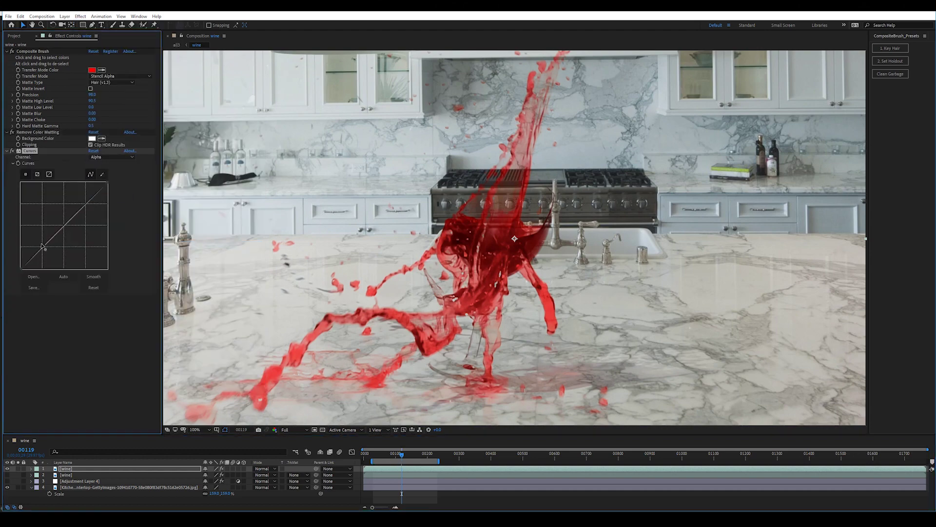
left_click(123, 348)
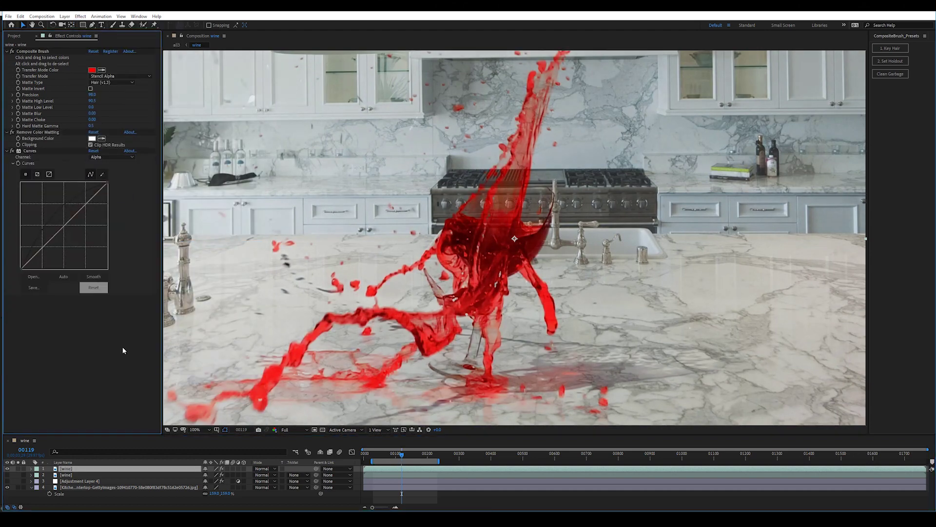
key("space")
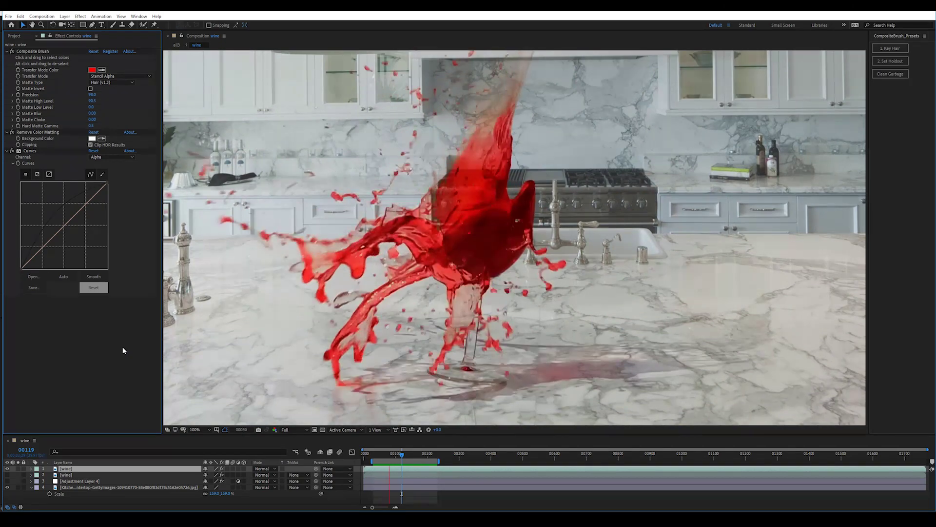